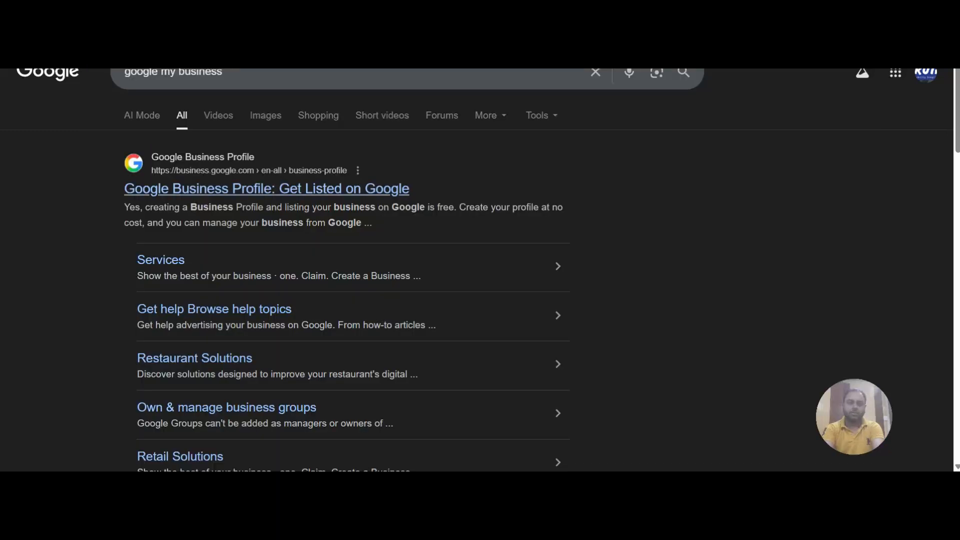
# - Open the Google Business Profile for Ruia Car Rentals-Delhi and go to its Google Ads campaign overview
pyautogui.click(225, 186)
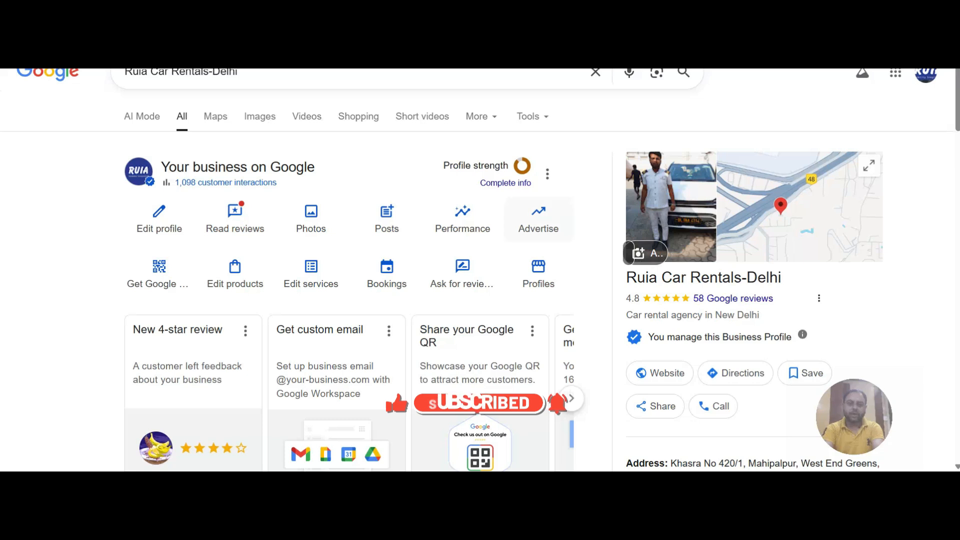
pyautogui.click(538, 220)
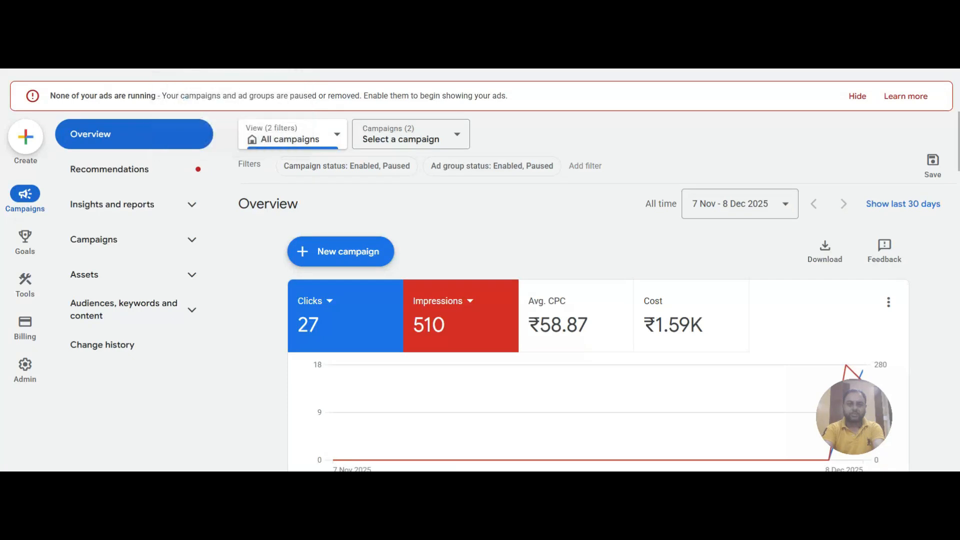
pyautogui.scroll(-3, 598, 309)
pyautogui.scroll(2, 597, 310)
pyautogui.scroll(-2, 597, 309)
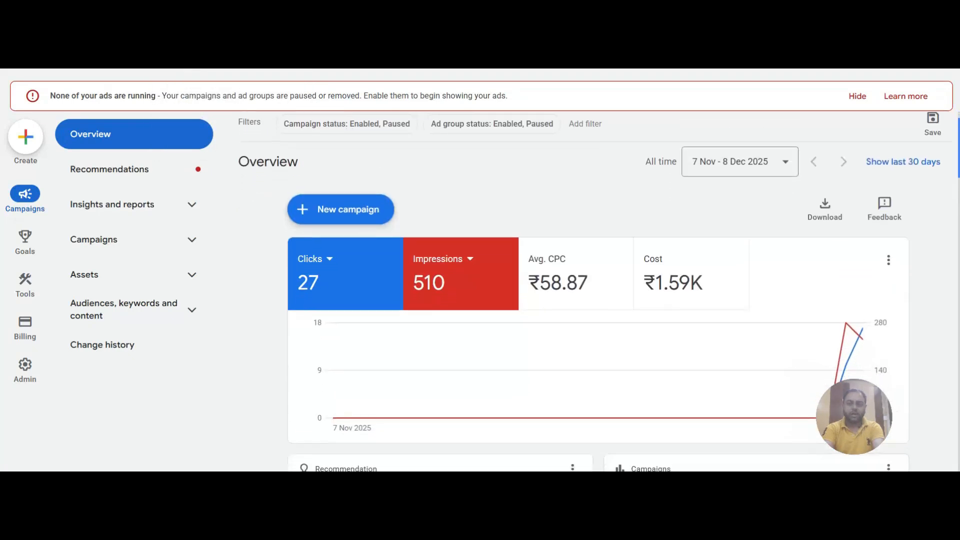
pyautogui.scroll(2, 598, 310)
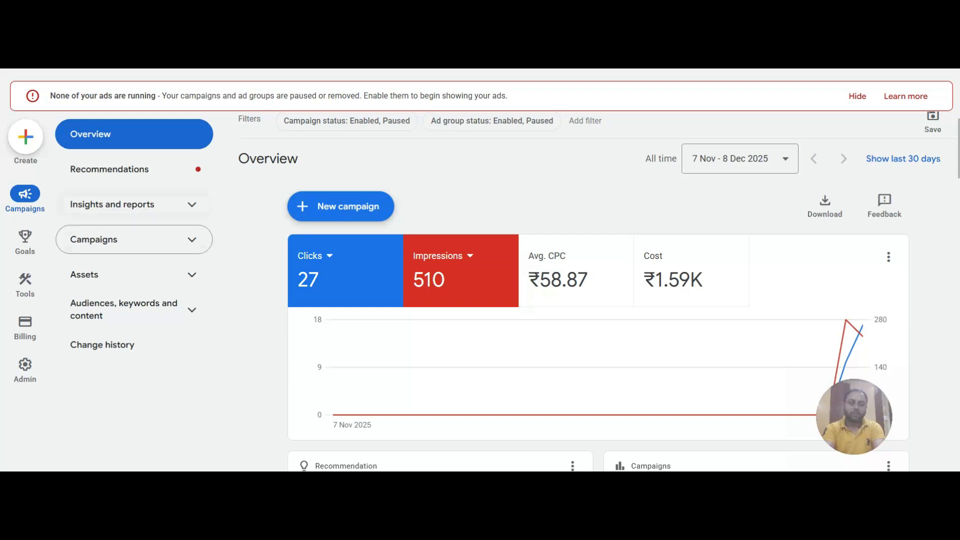
# - Start a new conversion action from the Goals conversion summary
pyautogui.click(25, 242)
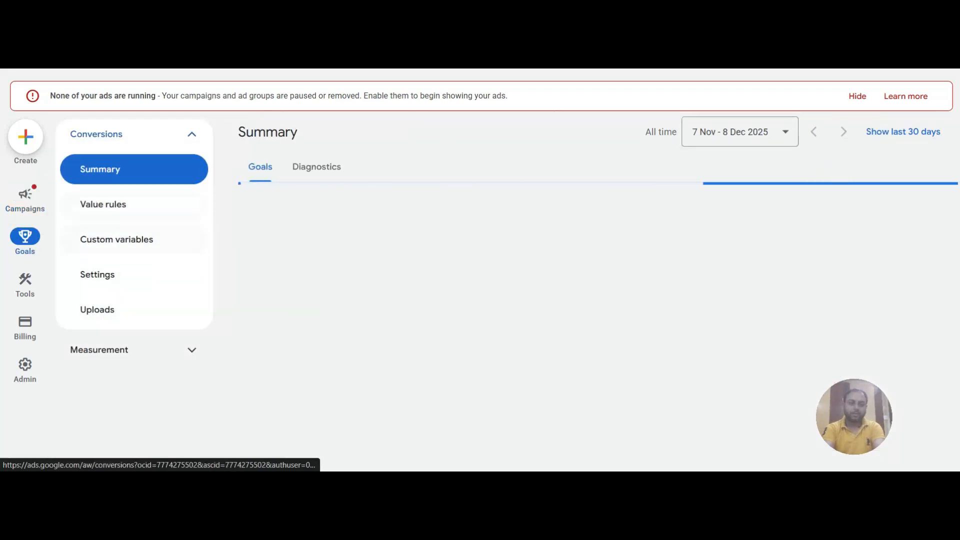
pyautogui.scroll(-2, 598, 310)
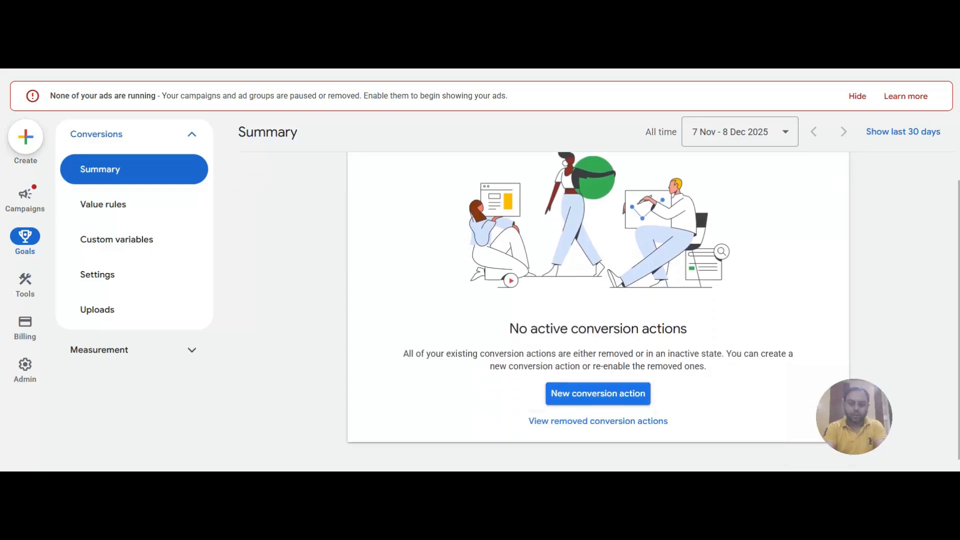
pyautogui.scroll(-1, 598, 310)
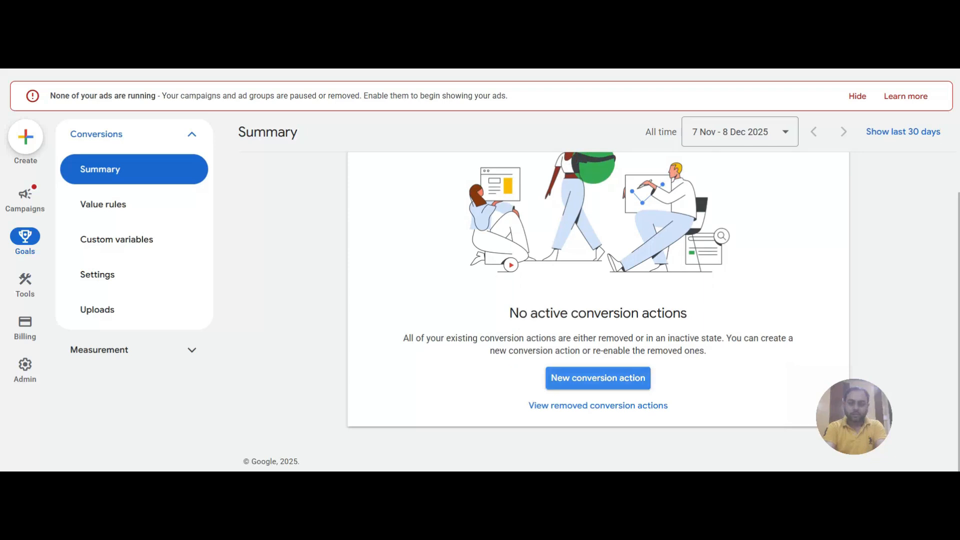
pyautogui.click(598, 378)
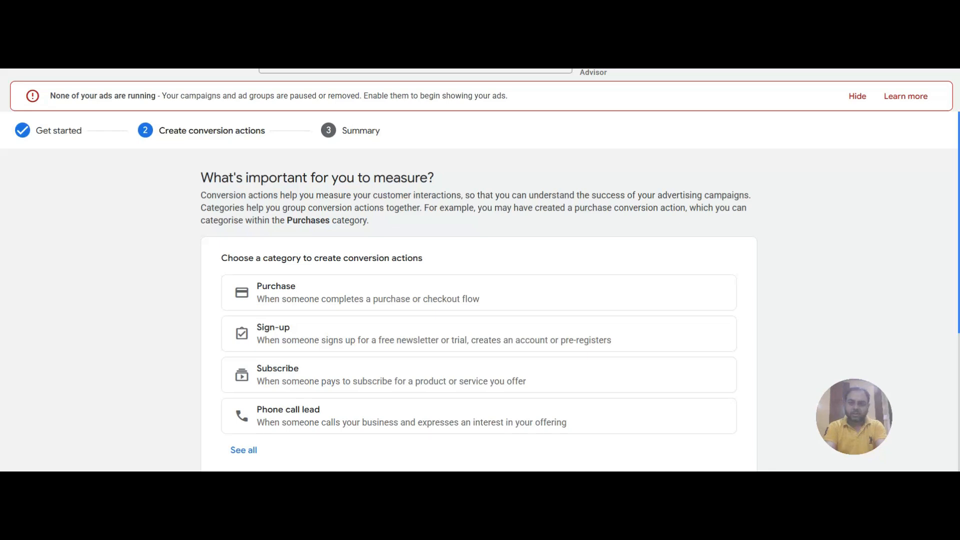
# - Choose Phone call lead as the category for the conversion actions
pyautogui.scroll(-2, 480, 292)
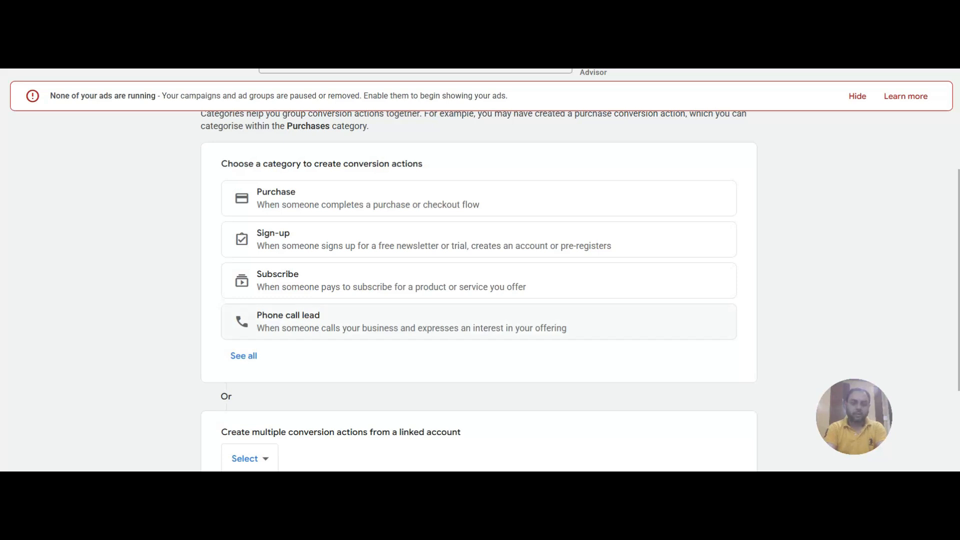
pyautogui.scroll(-2, 479, 270)
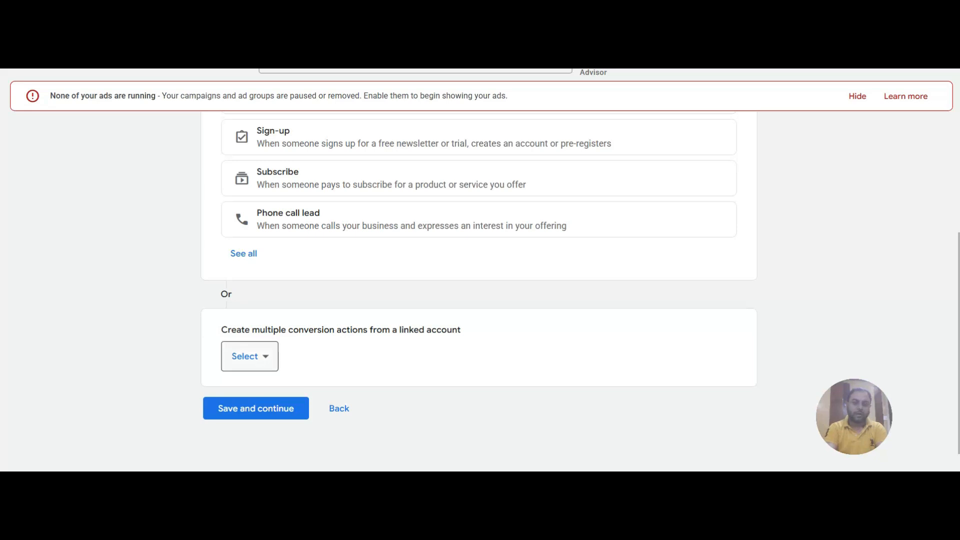
pyautogui.click(249, 356)
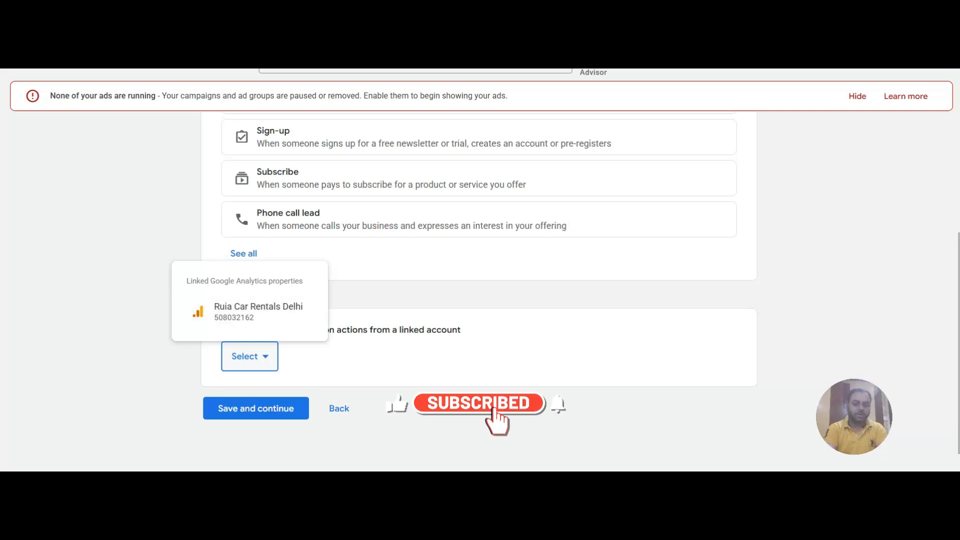
pyautogui.press('Escape')
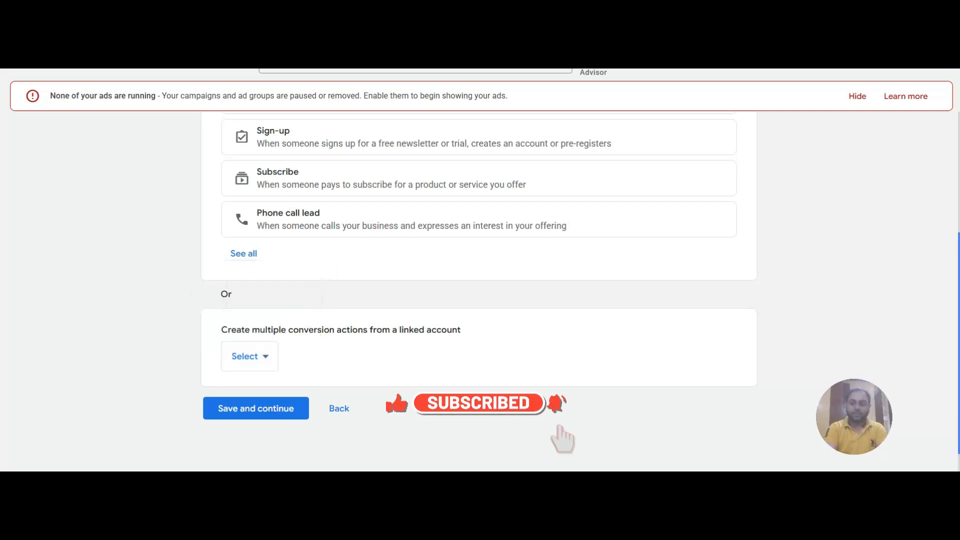
pyautogui.scroll(3, 479, 287)
pyautogui.scroll(1, 478, 291)
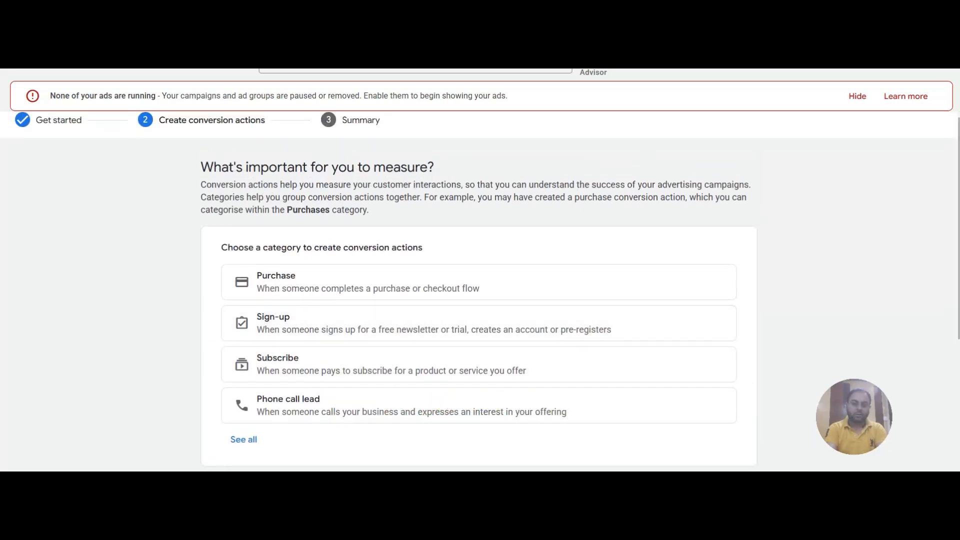
pyautogui.scroll(-4, 479, 287)
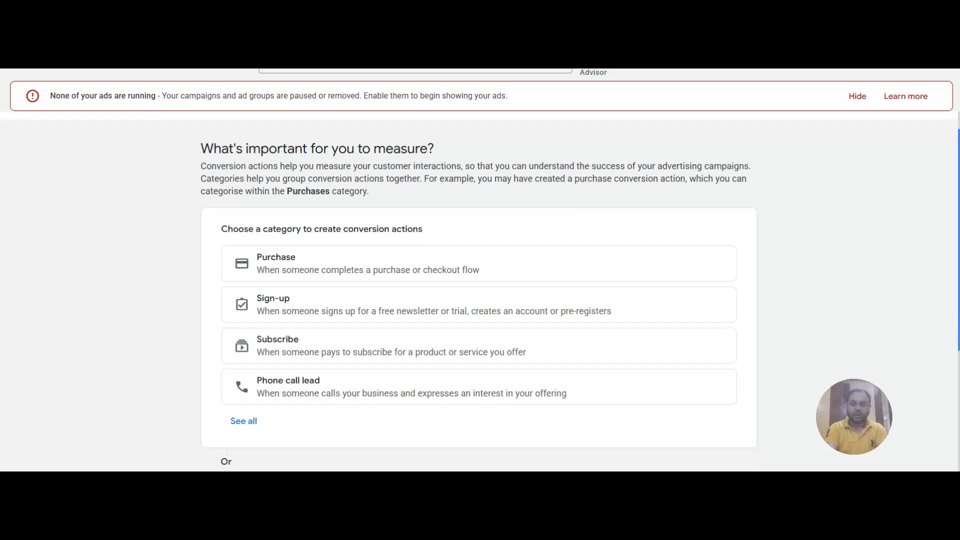
pyautogui.click(479, 230)
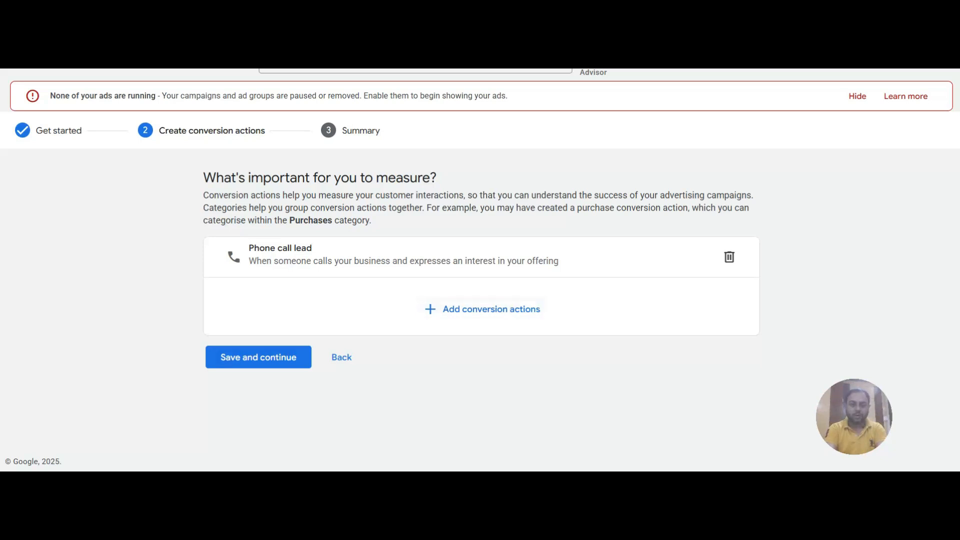
# - Add a Calls from ads conversion action and set it not to use a value
pyautogui.click(481, 309)
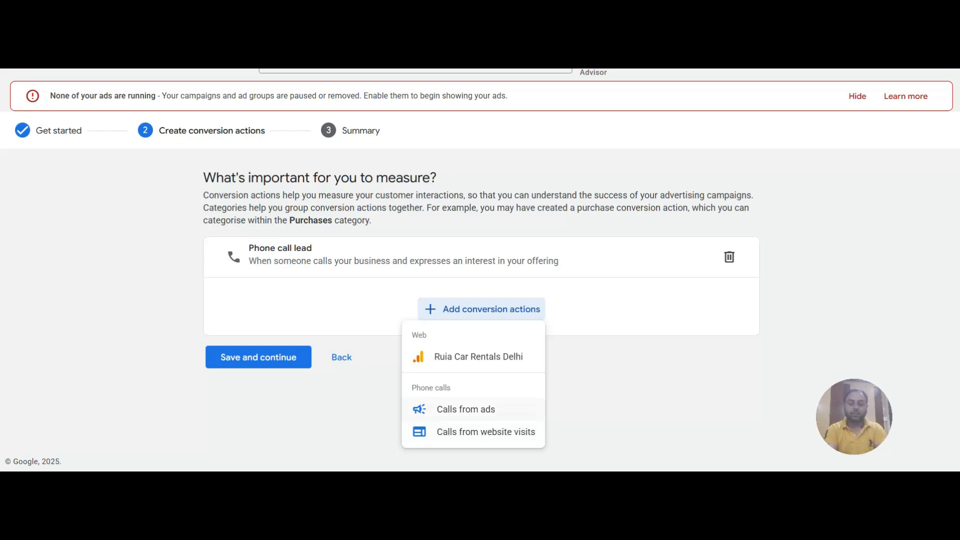
pyautogui.click(465, 409)
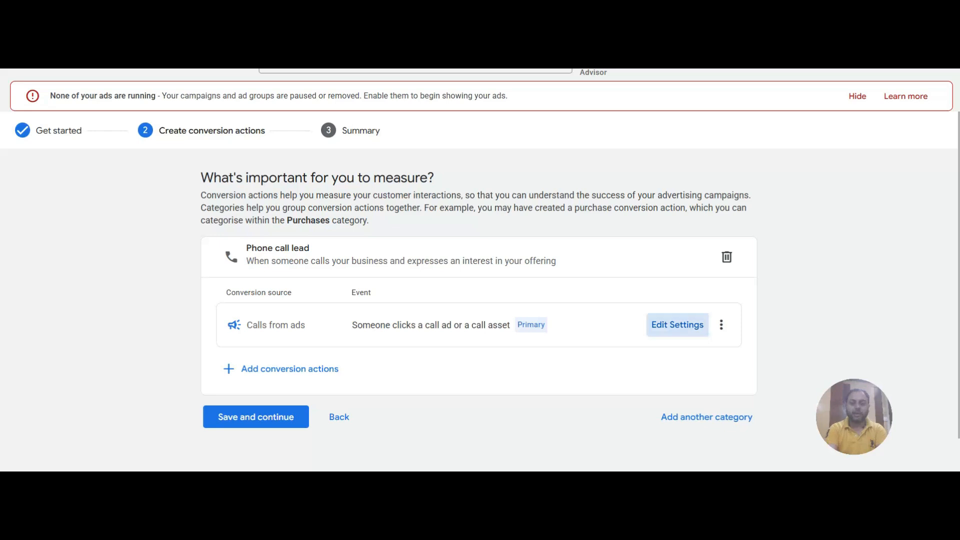
pyautogui.click(677, 324)
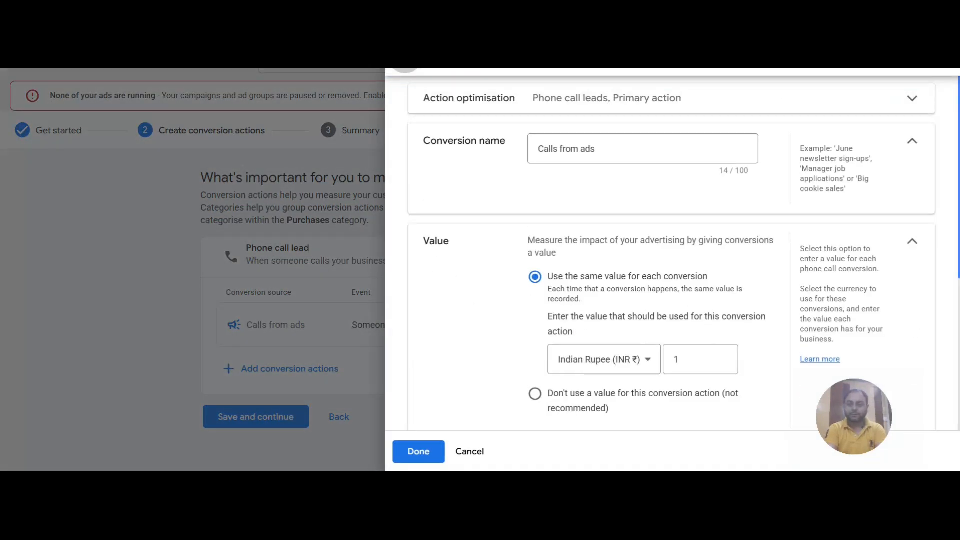
pyautogui.scroll(-2, 683, 253)
pyautogui.scroll(2, 671, 253)
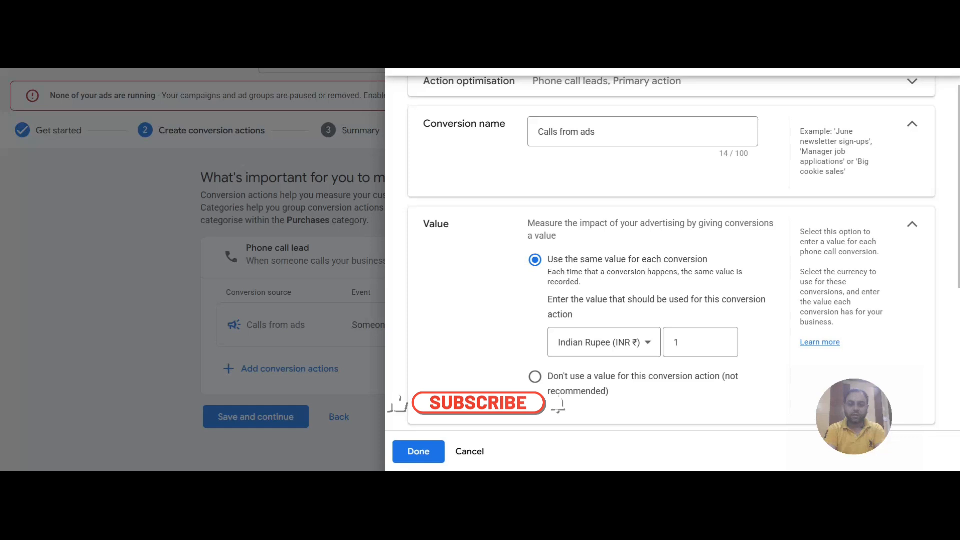
pyautogui.click(535, 377)
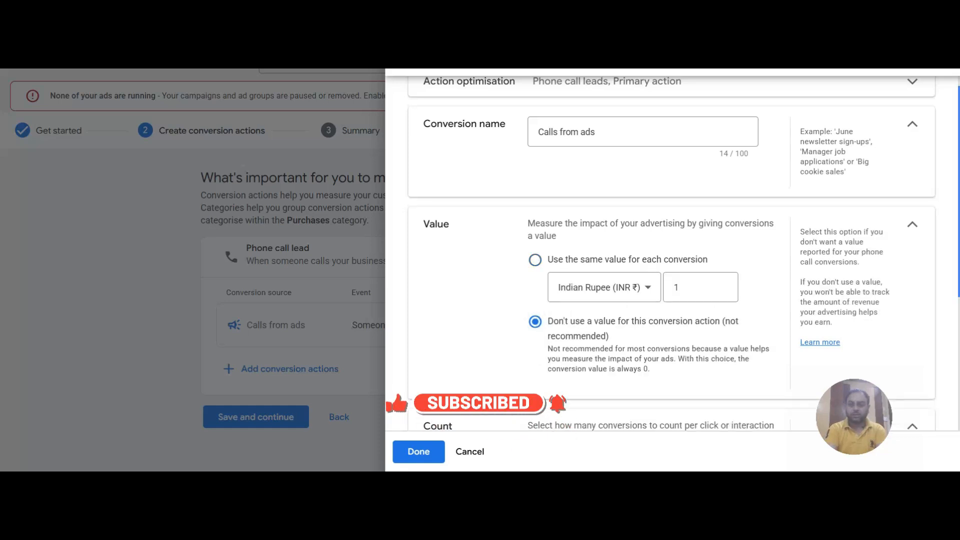
# - Set the minimum call length for the Calls from ads conversion to 30 seconds and accept its settings
pyautogui.scroll(-4, 671, 253)
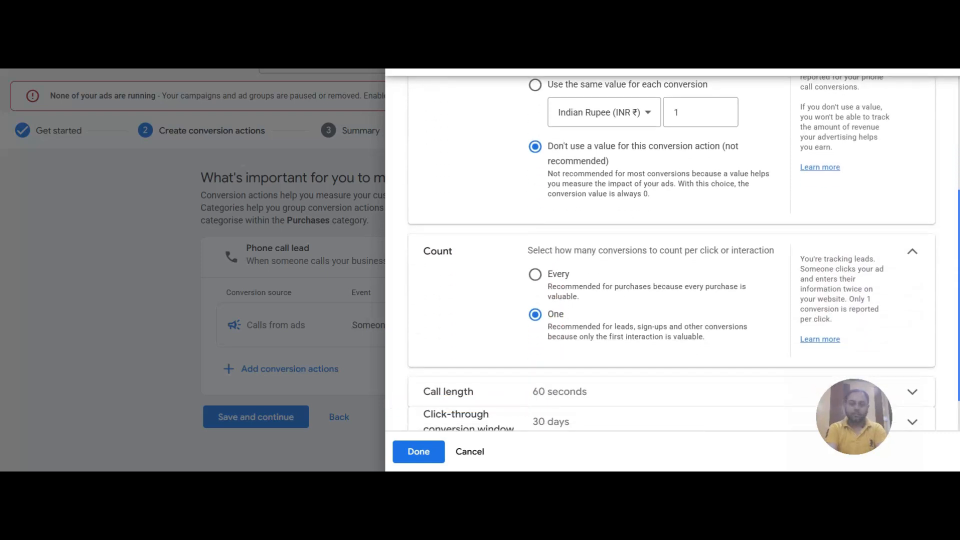
pyautogui.scroll(-1, 671, 252)
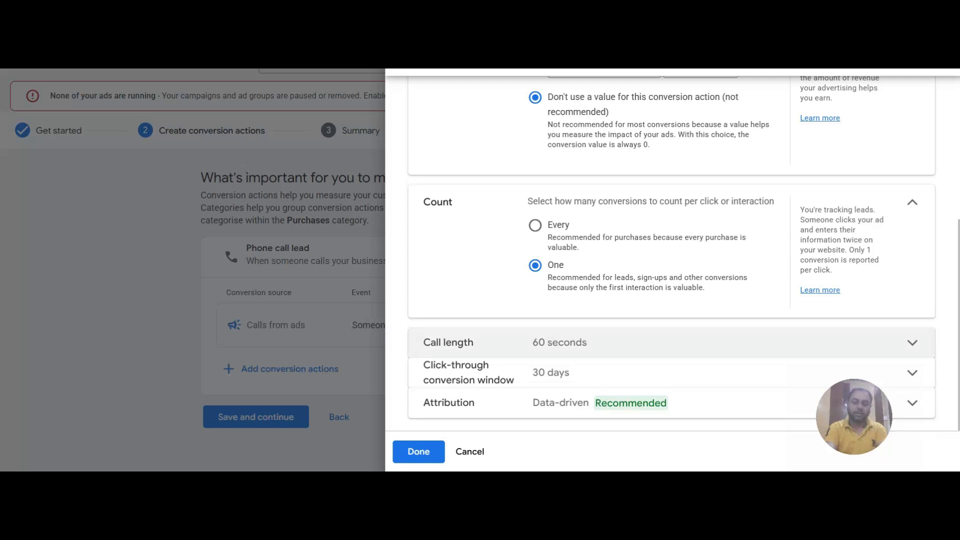
pyautogui.click(558, 342)
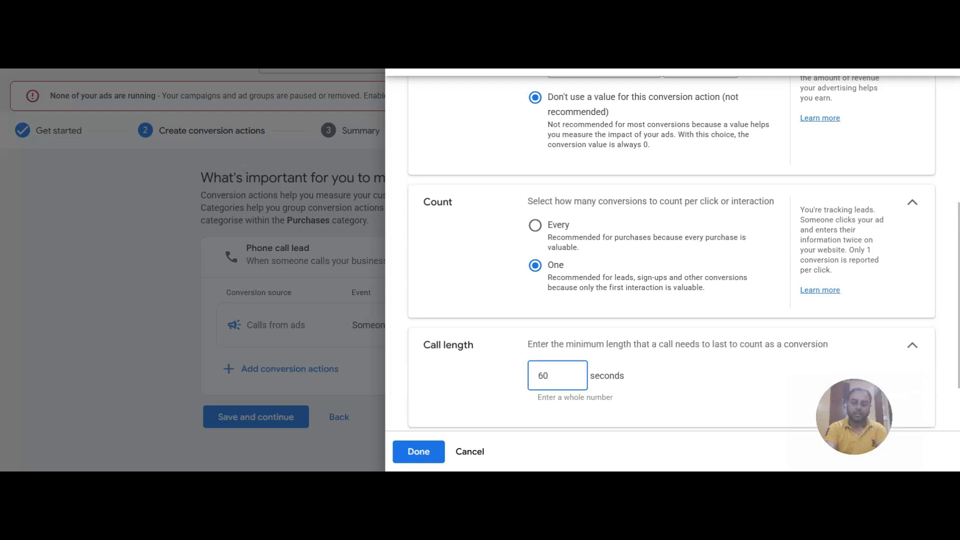
pyautogui.press('BackSpace')
pyautogui.press('BackSpace')
pyautogui.write('30')
pyautogui.click(559, 344)
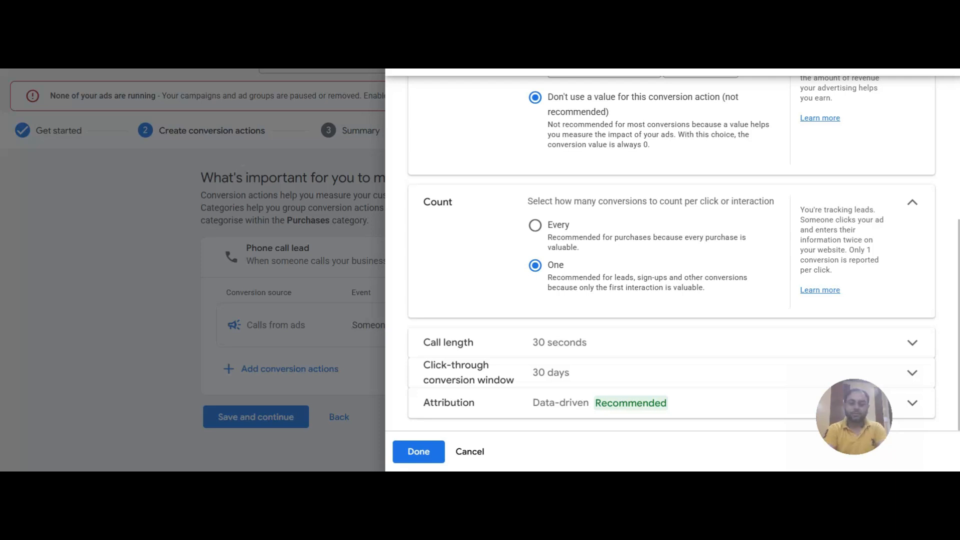
pyautogui.click(418, 451)
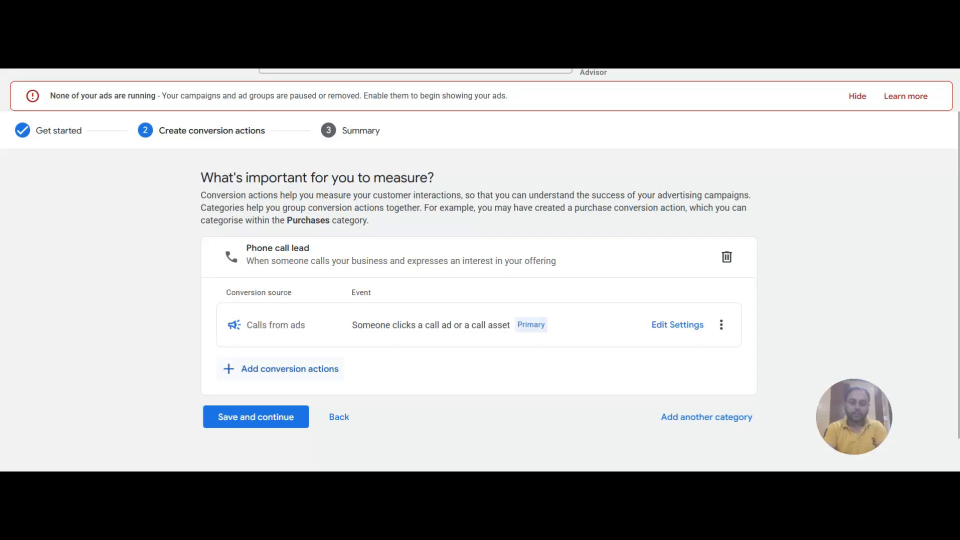
# - Add a Calls from website visits action for someone clicking a number on the website, and save the conversion actions
pyautogui.click(280, 369)
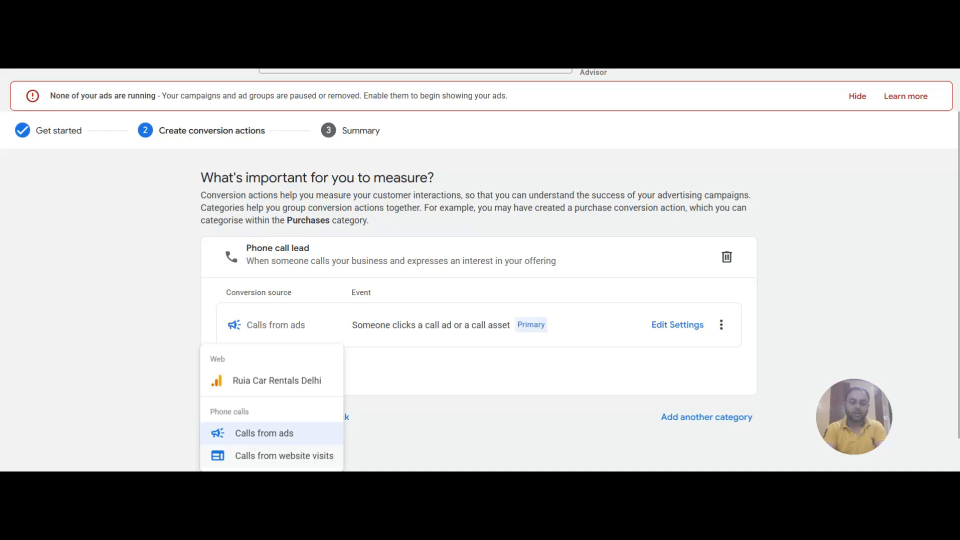
pyautogui.click(280, 455)
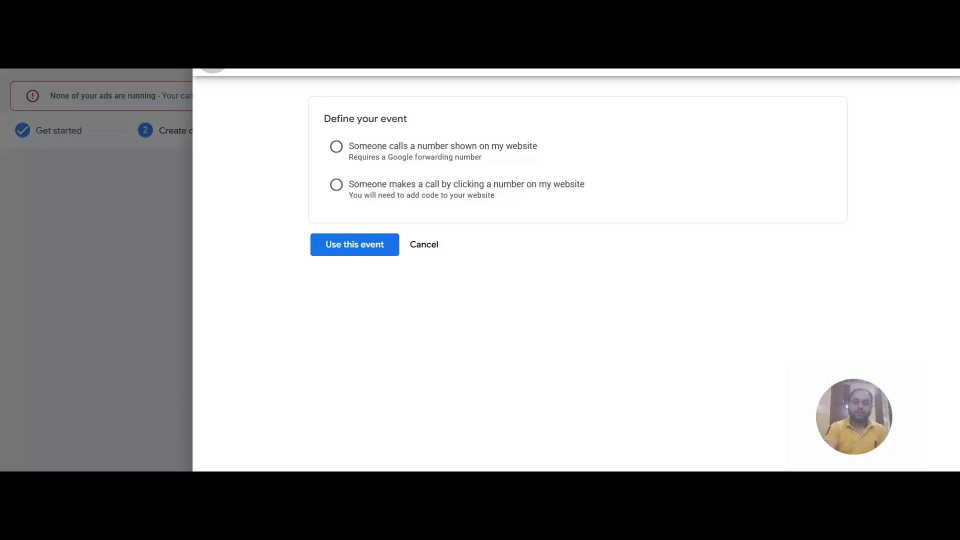
pyautogui.click(336, 185)
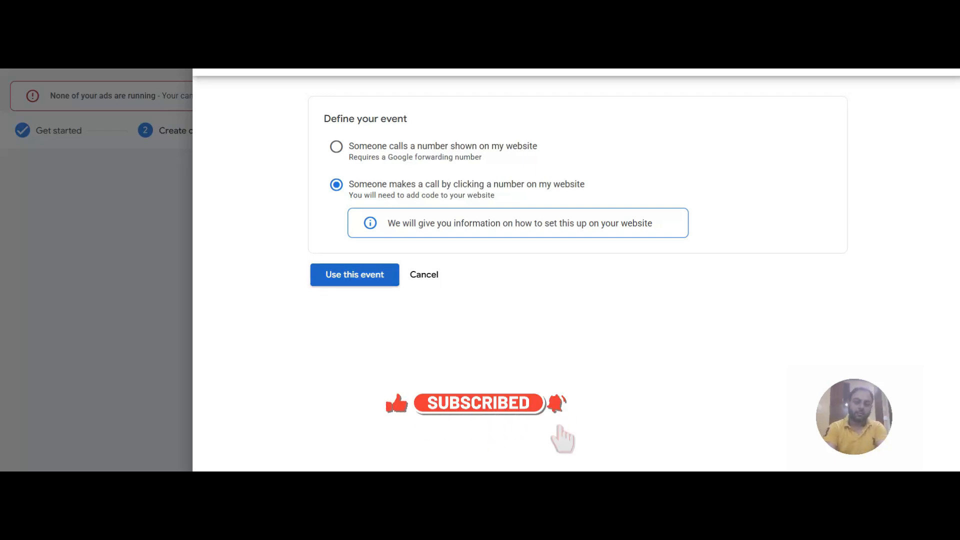
pyautogui.click(354, 274)
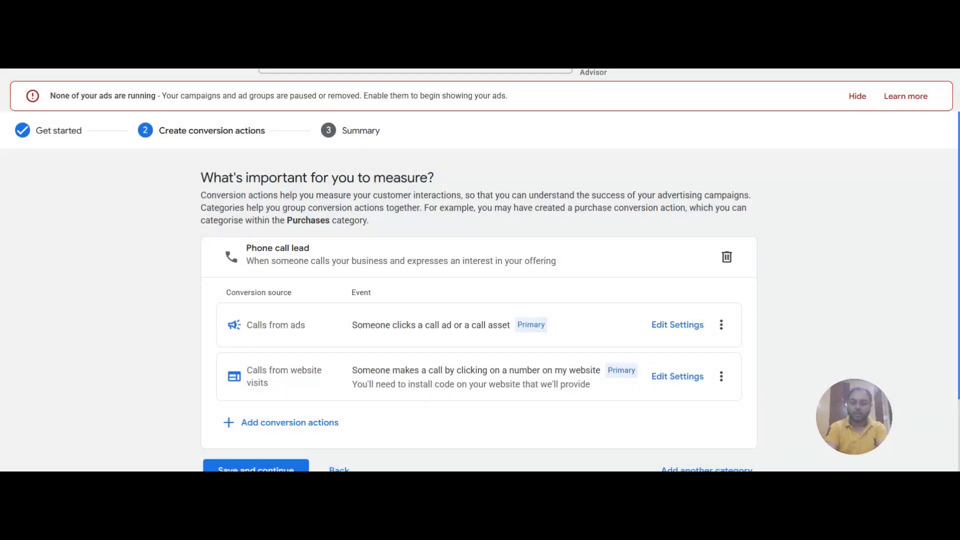
pyautogui.scroll(-2, 480, 293)
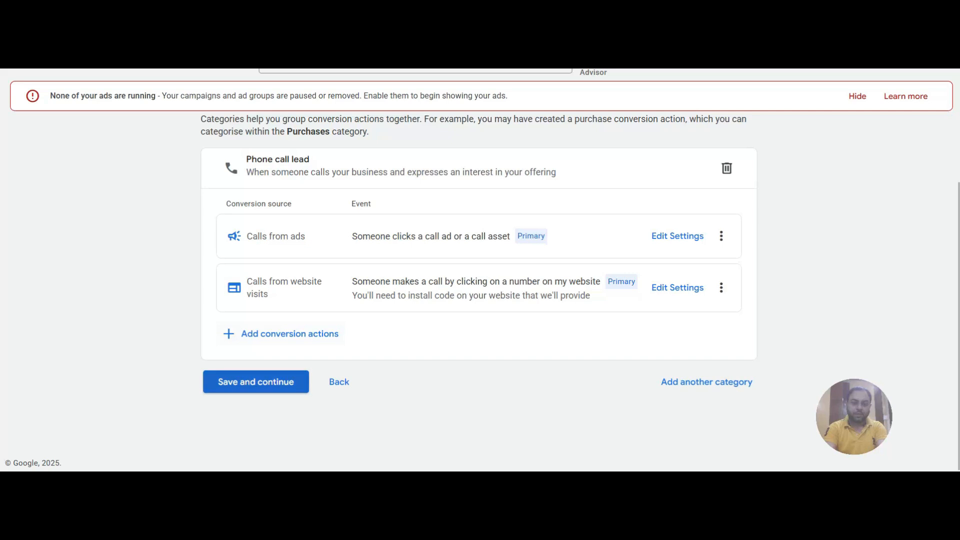
pyautogui.click(255, 381)
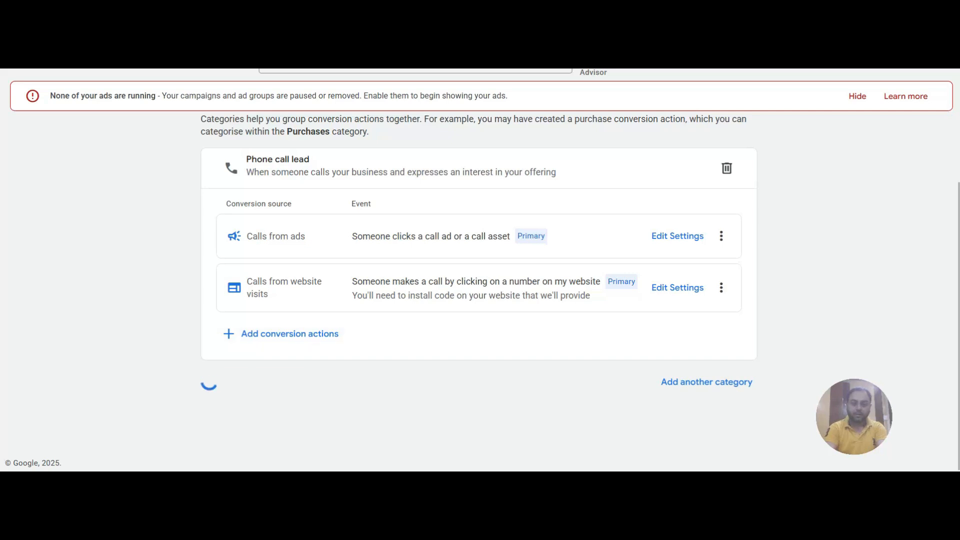
# - Set up the Google tag using the tag found on the Ruia Car Rentals Delhi website
pyautogui.scroll(-5, 479, 295)
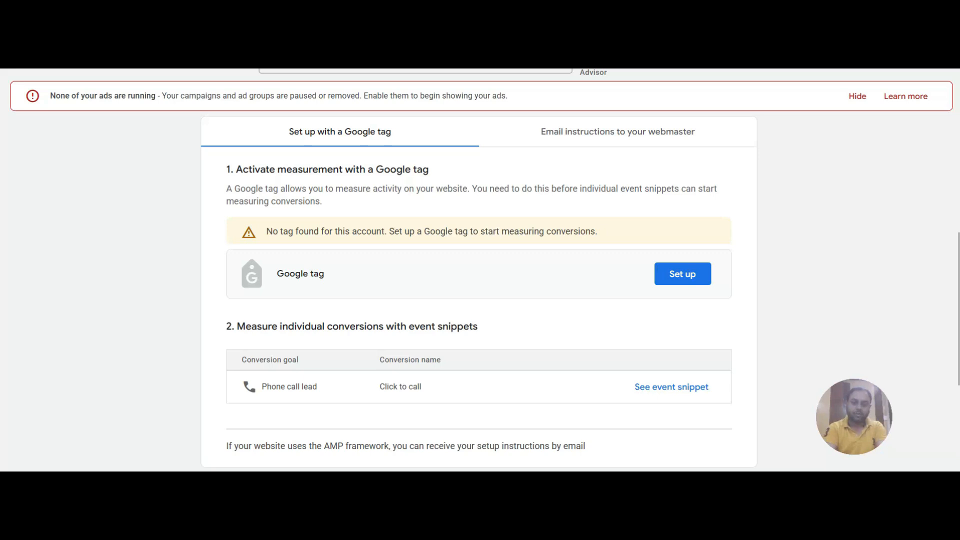
pyautogui.click(682, 274)
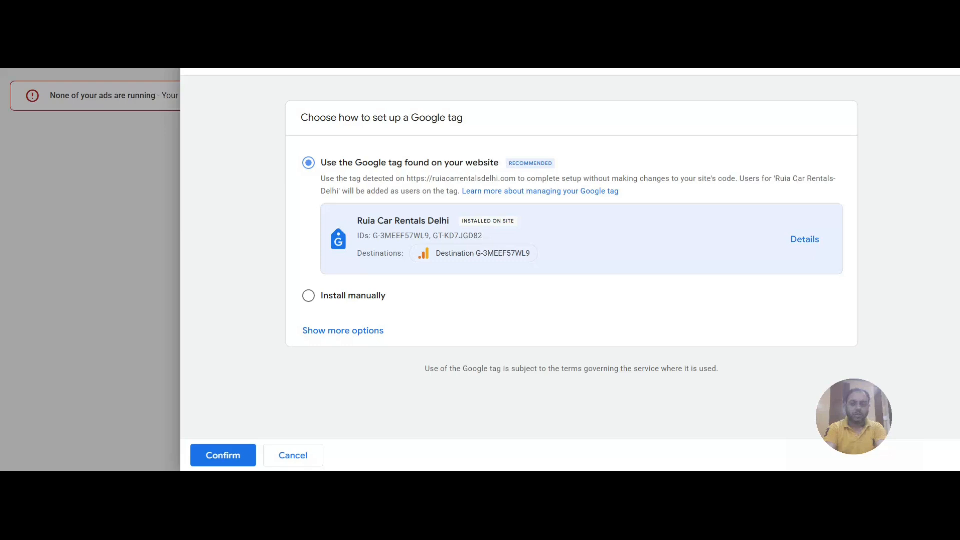
pyautogui.click(343, 330)
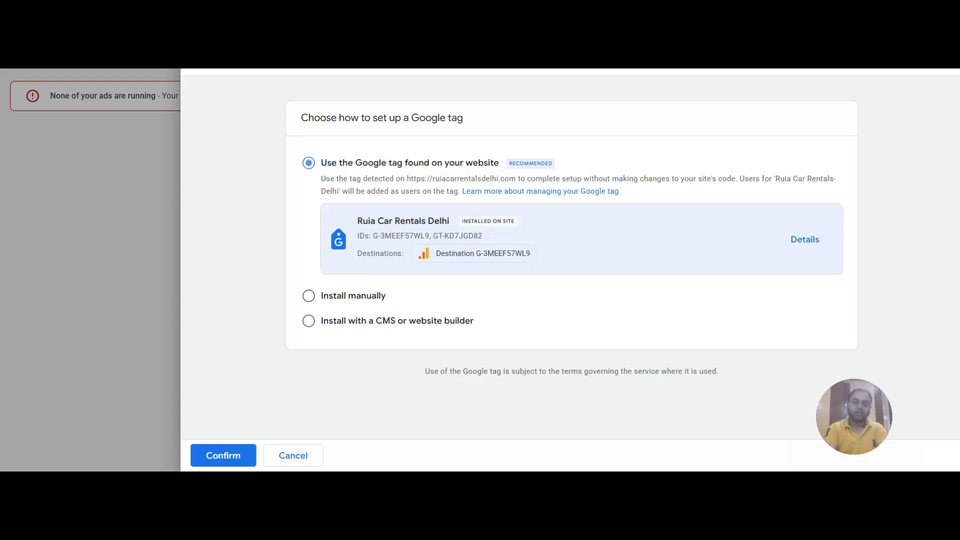
pyautogui.click(223, 455)
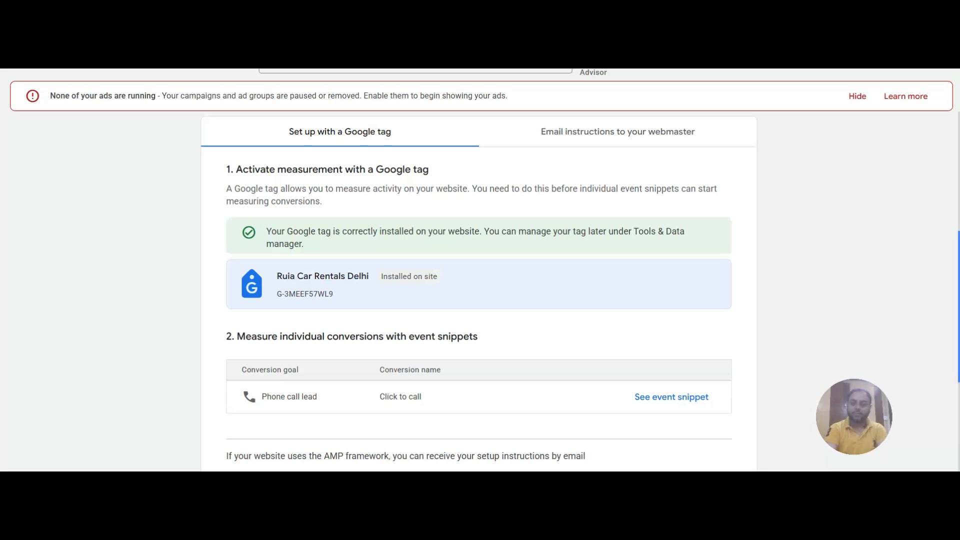
# - Finish the conversion setup and check the Phone call lead actions in the conversions summary
pyautogui.scroll(-4, 479, 290)
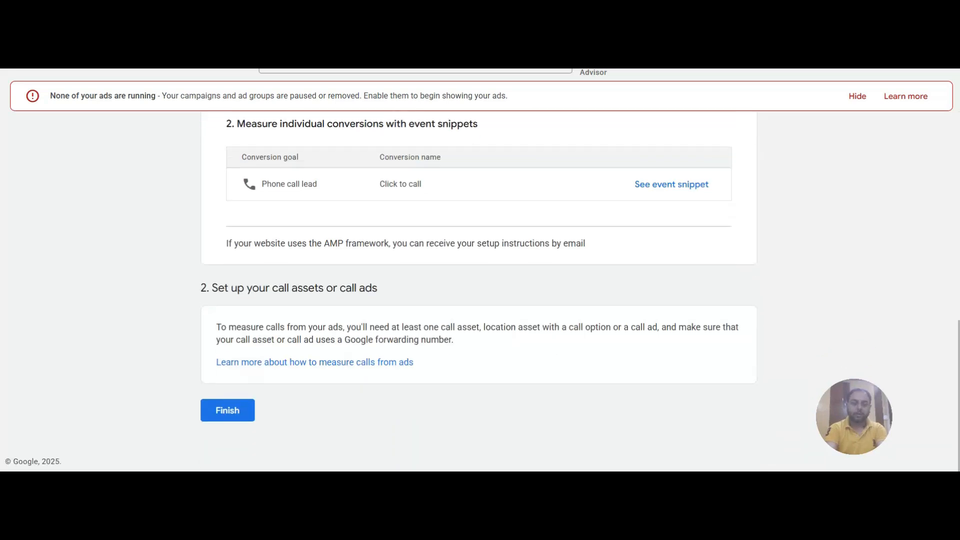
pyautogui.click(227, 411)
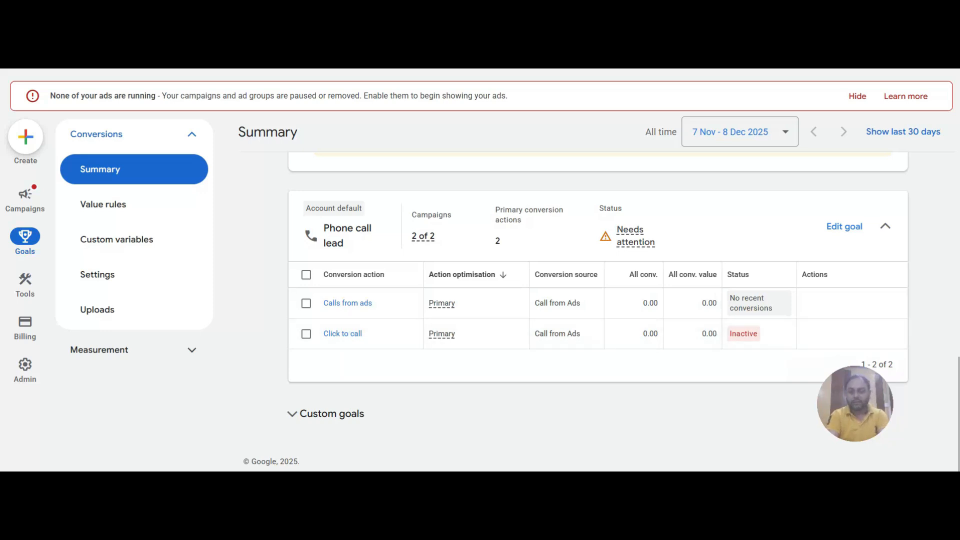
pyautogui.scroll(6, 598, 310)
pyautogui.scroll(-3, 576, 312)
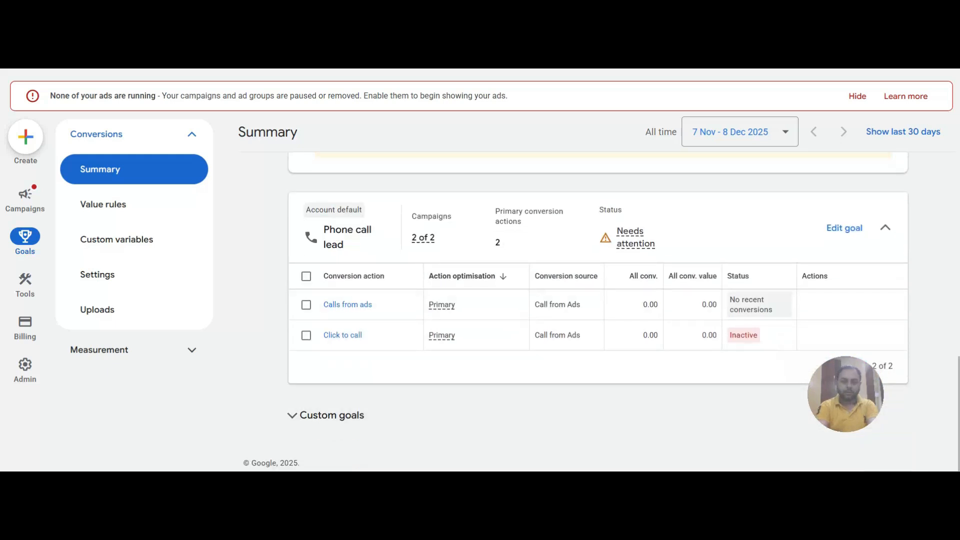
# - Create a campaign without guidance, choose the Search type and continue with the account-default Phone call leads goal
pyautogui.moveTo(25, 284)
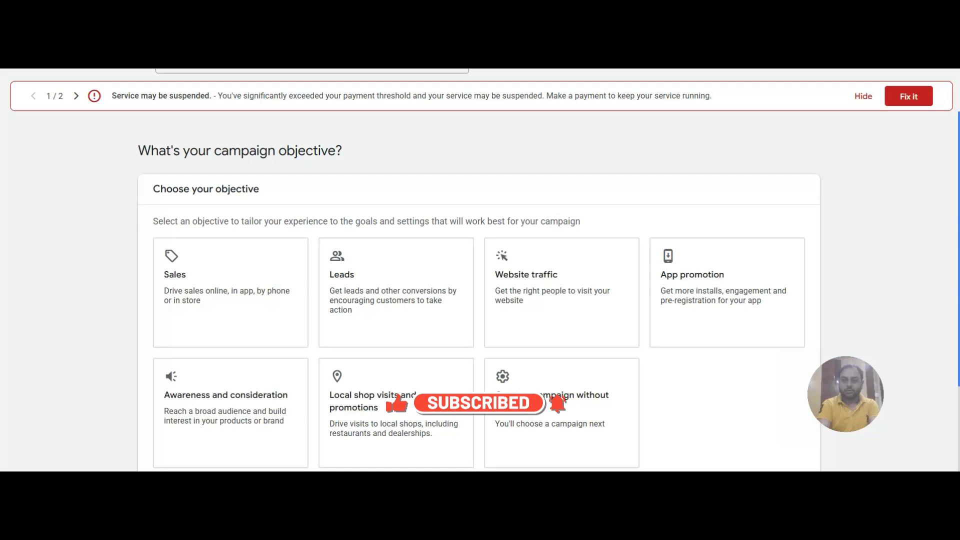
pyautogui.scroll(-1, 479, 290)
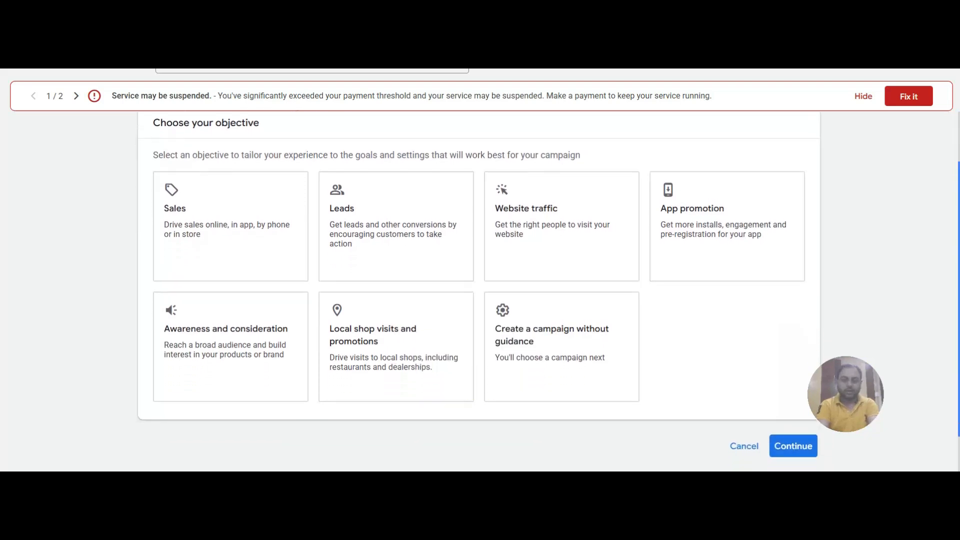
pyautogui.click(561, 346)
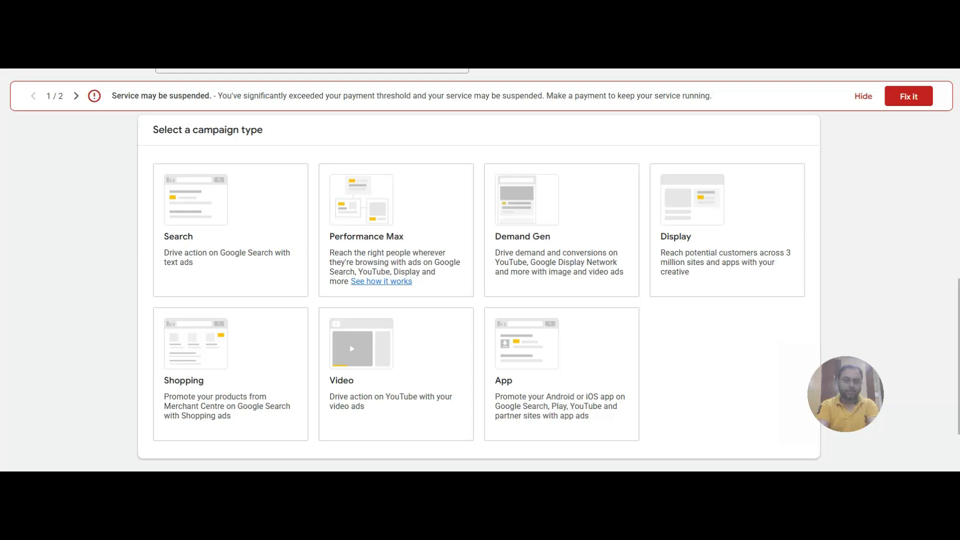
pyautogui.click(231, 229)
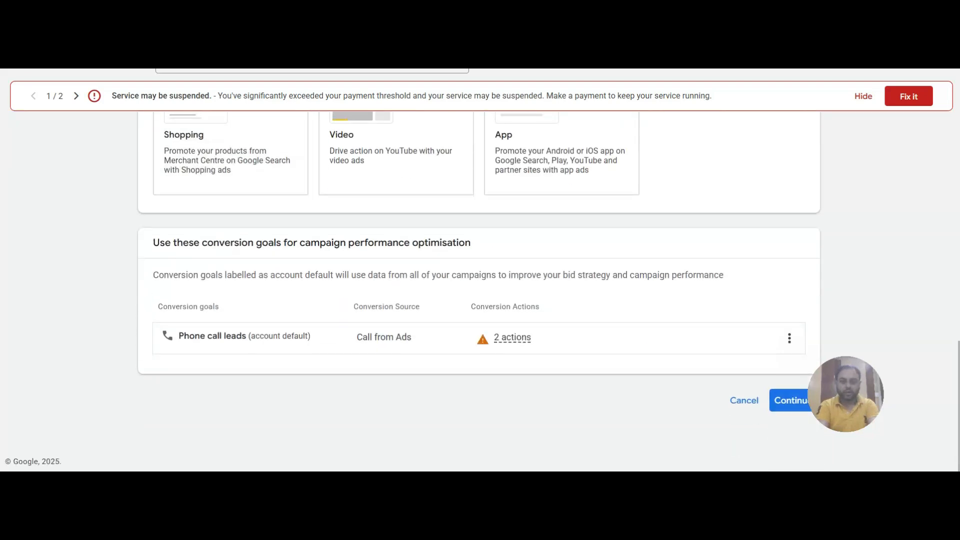
pyautogui.moveTo(512, 338)
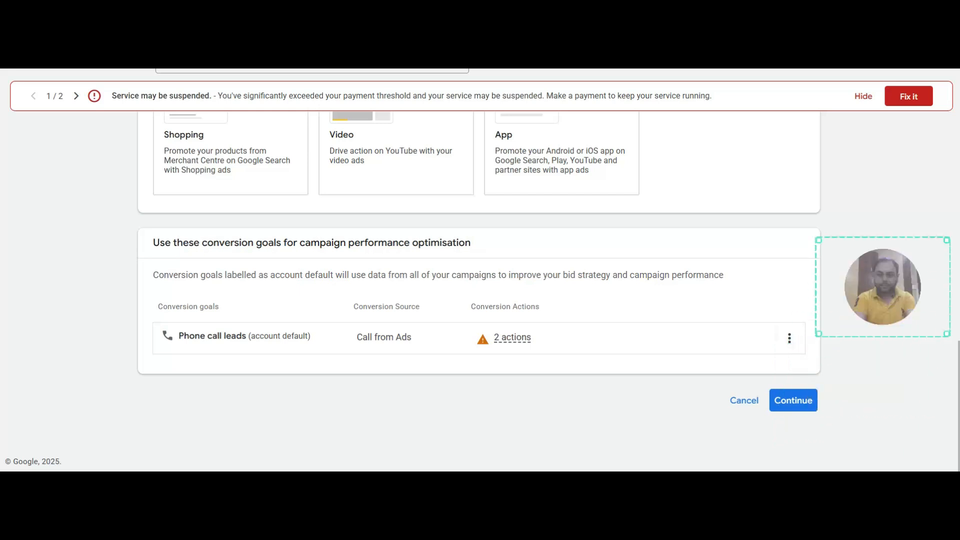
pyautogui.click(789, 338)
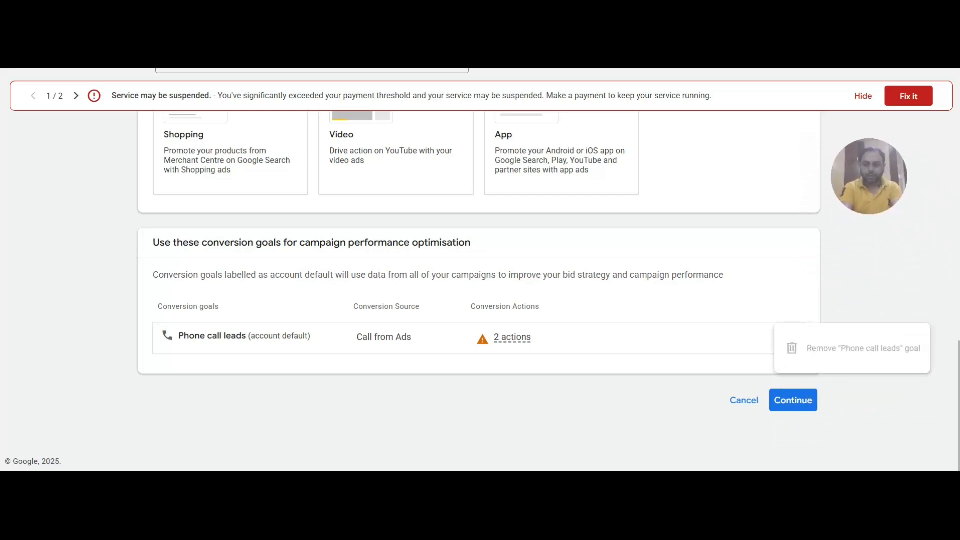
pyautogui.click(512, 338)
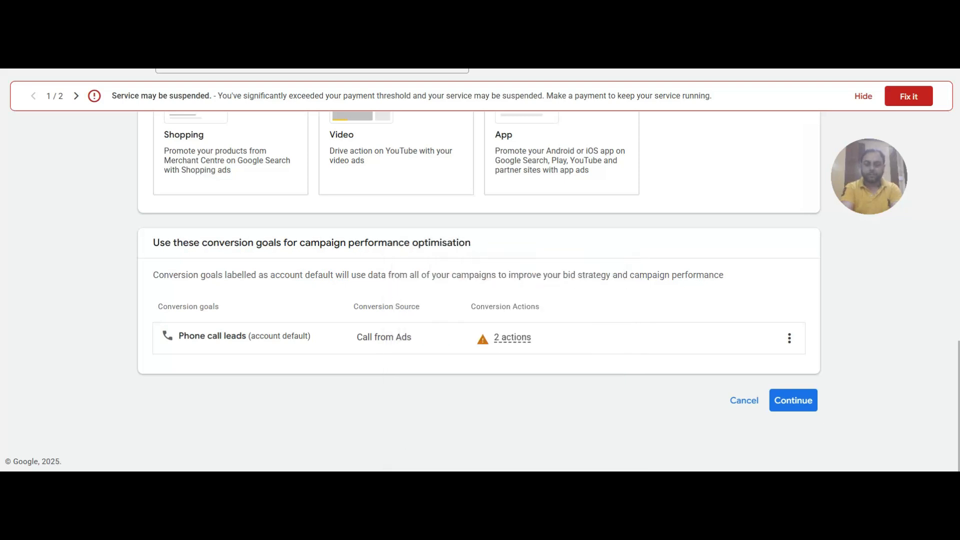
pyautogui.click(793, 400)
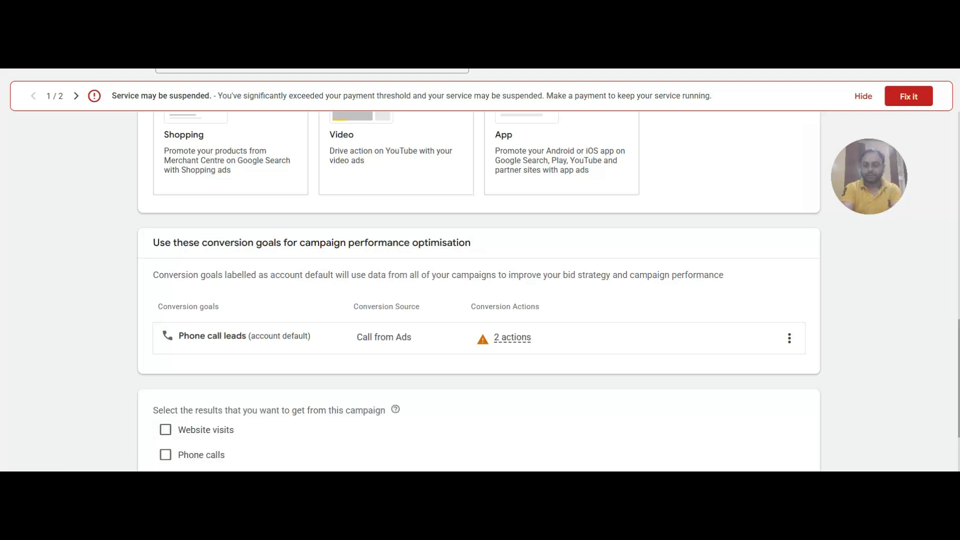
pyautogui.moveTo(958, 378); pyautogui.dragTo(958, 413)
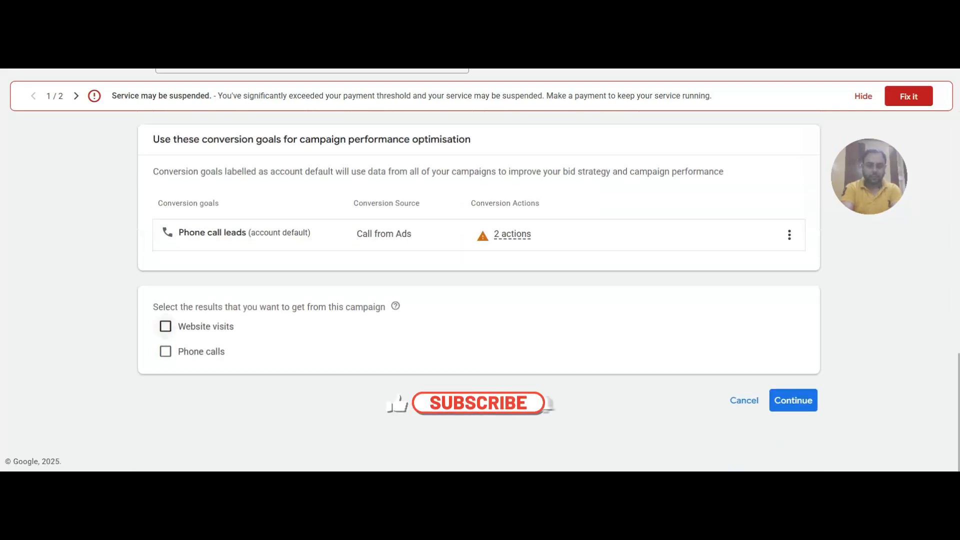
pyautogui.click(165, 326)
pyautogui.click(205, 356)
pyautogui.write('https://www.ruiacarrentalsdelhi.com/')
pyautogui.press('BackSpace')
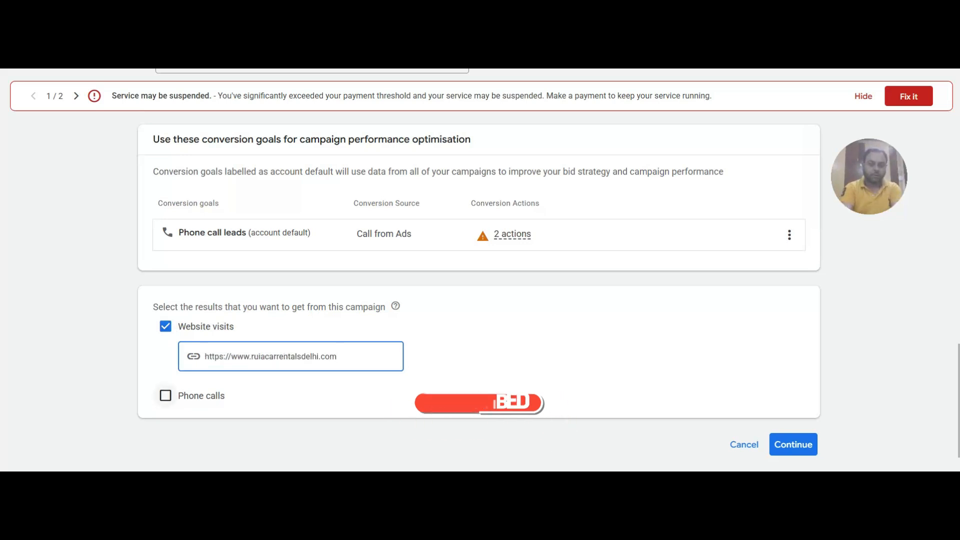
# - Add Phone calls as a campaign result with India as the country and the business phone number, and continue
pyautogui.click(164, 395)
pyautogui.click(223, 422)
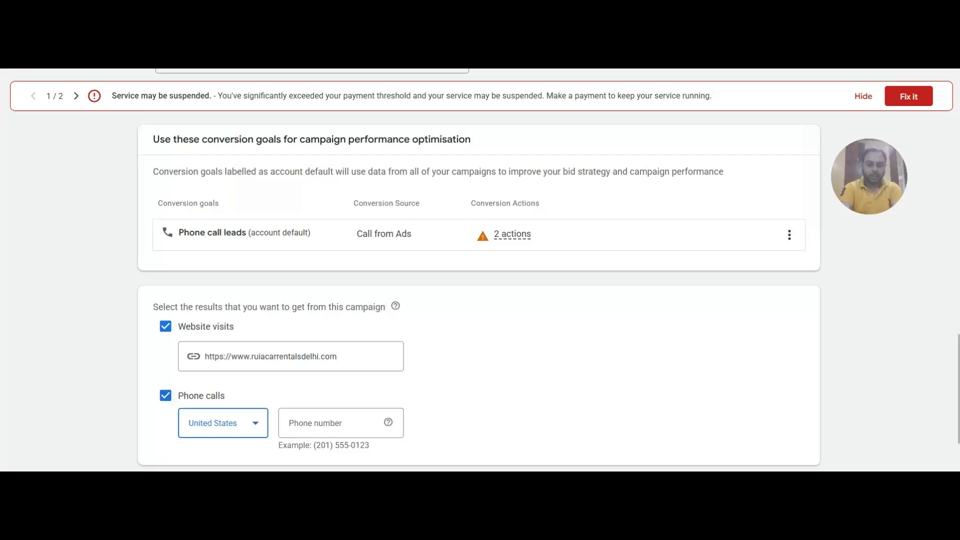
pyautogui.moveTo(381, 419); pyautogui.dragTo(381, 293)
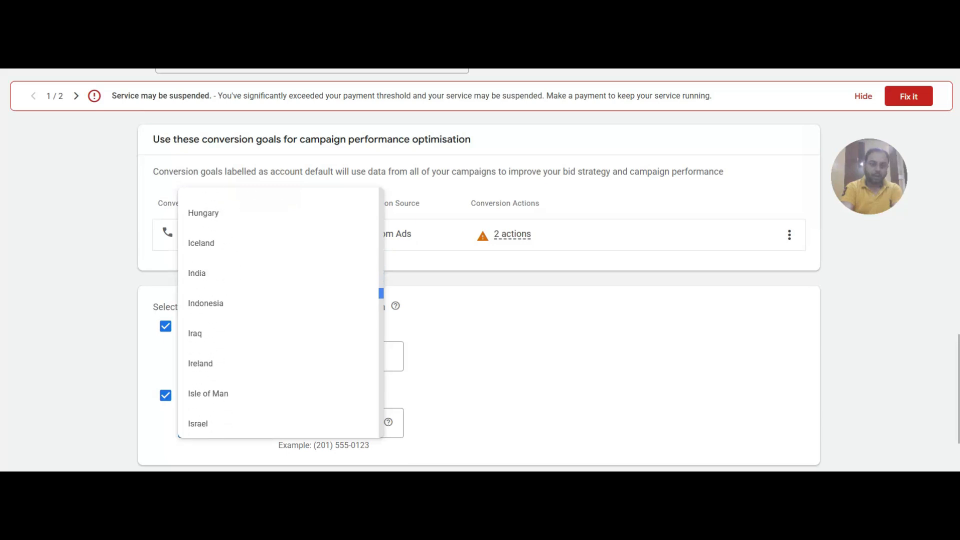
pyautogui.click(210, 273)
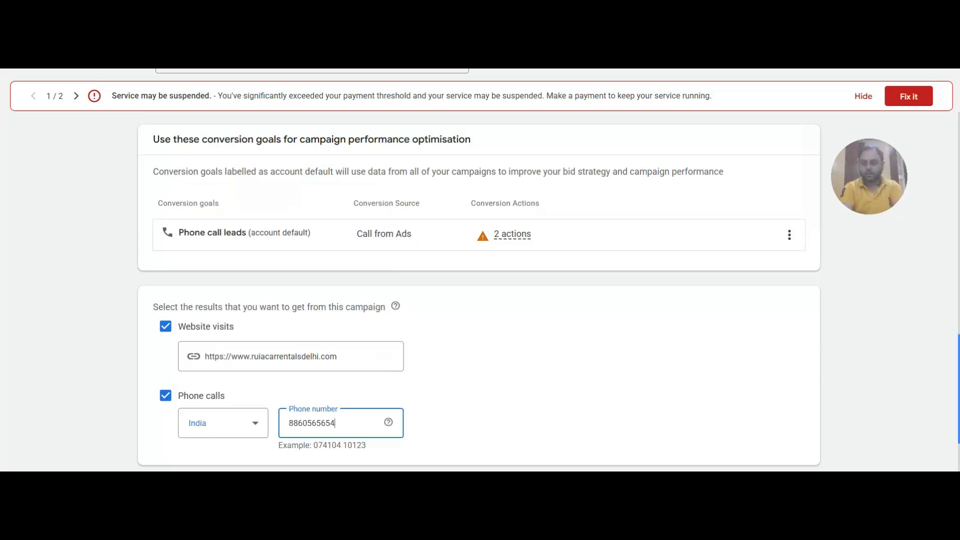
pyautogui.scroll(-2, 480, 299)
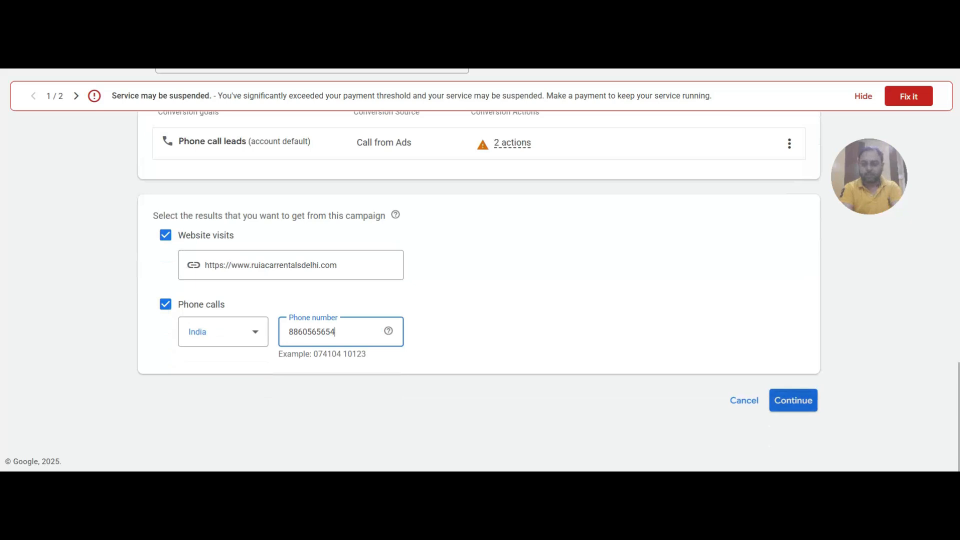
pyautogui.click(793, 398)
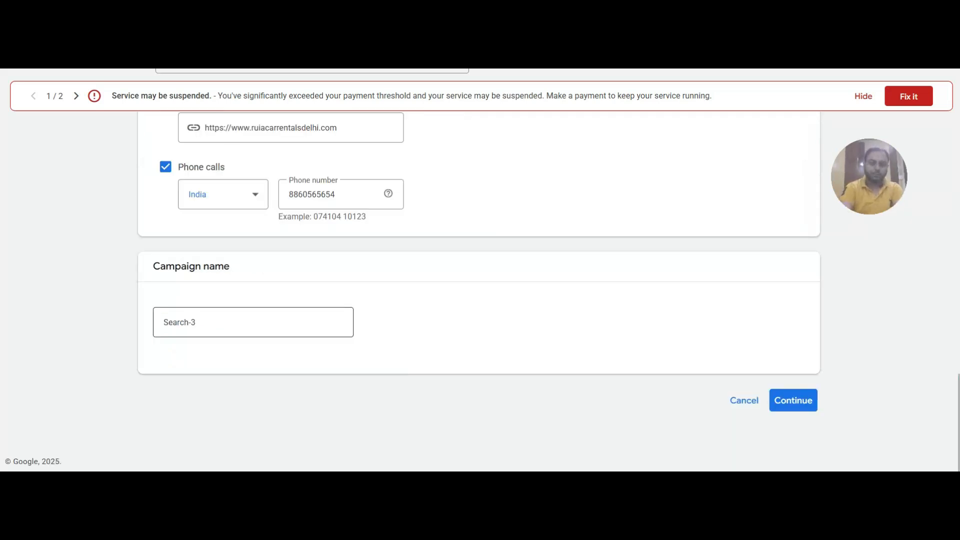
# - Name the campaign Call Ads and continue to its bidding settings
pyautogui.press('BackSpace')
pyautogui.write('Ca')
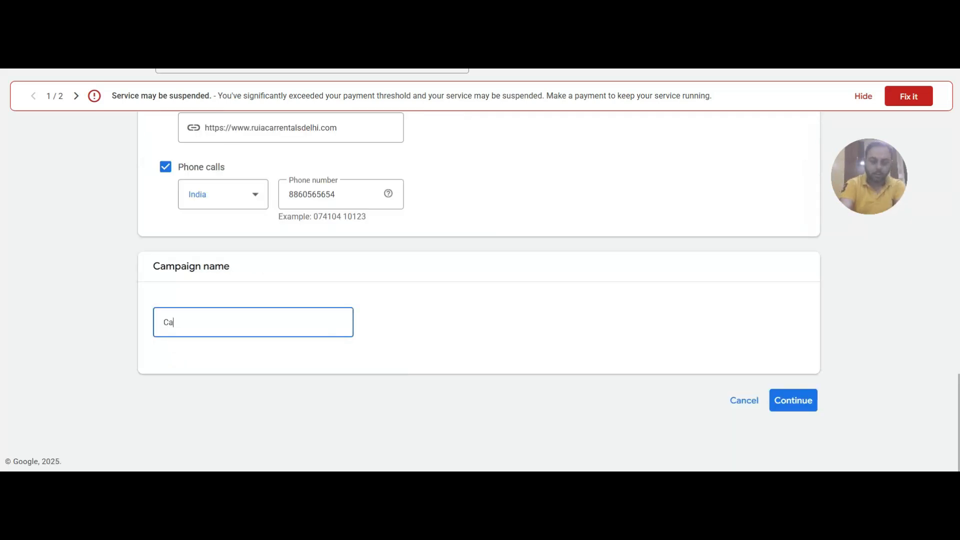
pyautogui.write('ll Ads')
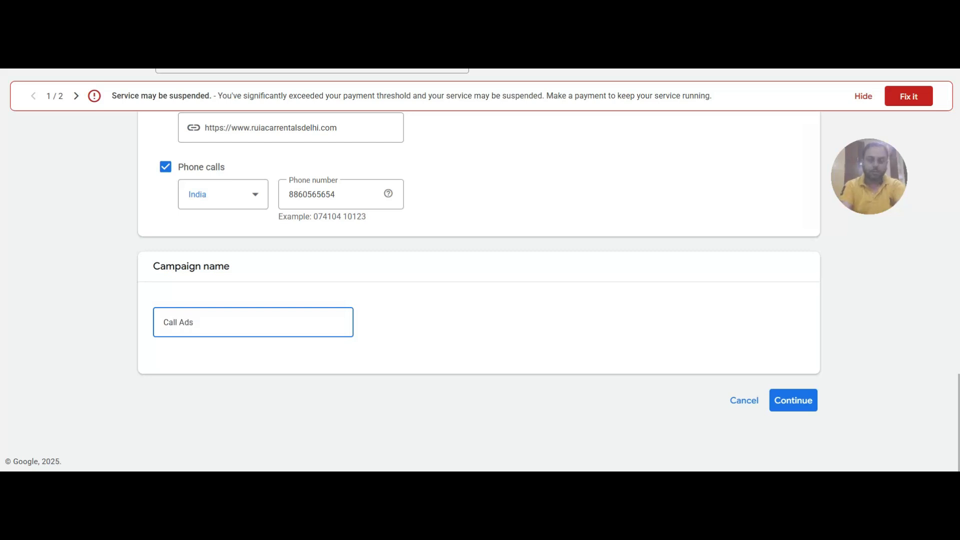
pyautogui.click(793, 400)
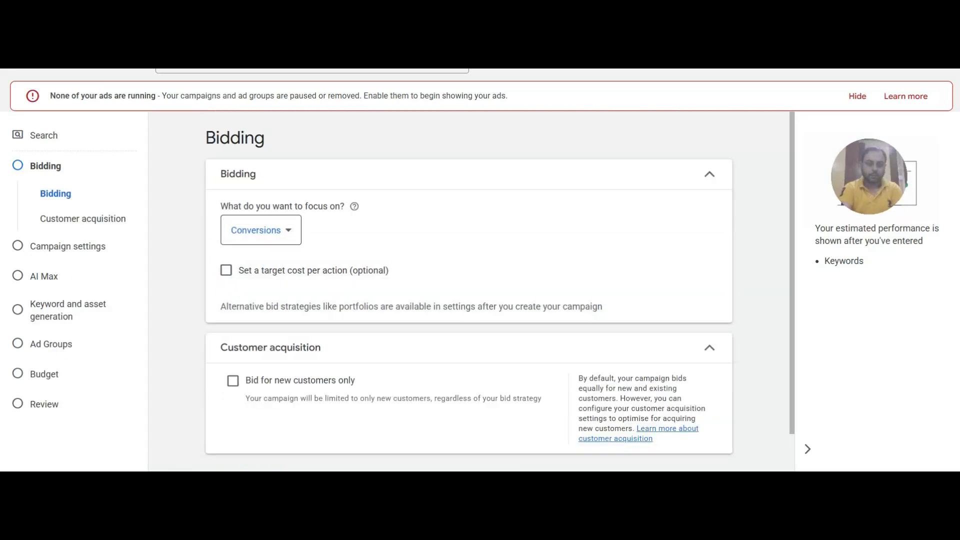
# - Keep Conversions as the bidding focus and exclude the Google Display Network in the campaign settings
pyautogui.click(261, 230)
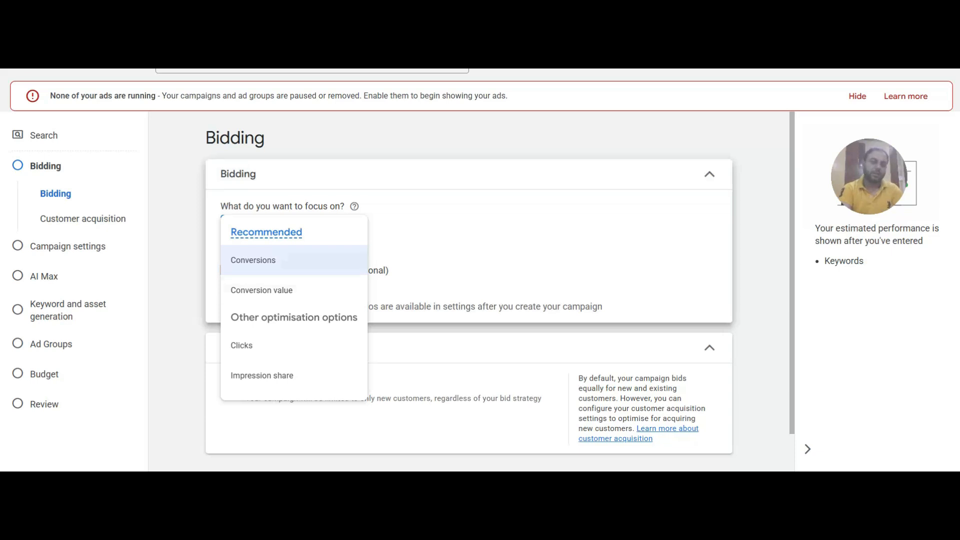
pyautogui.click(253, 260)
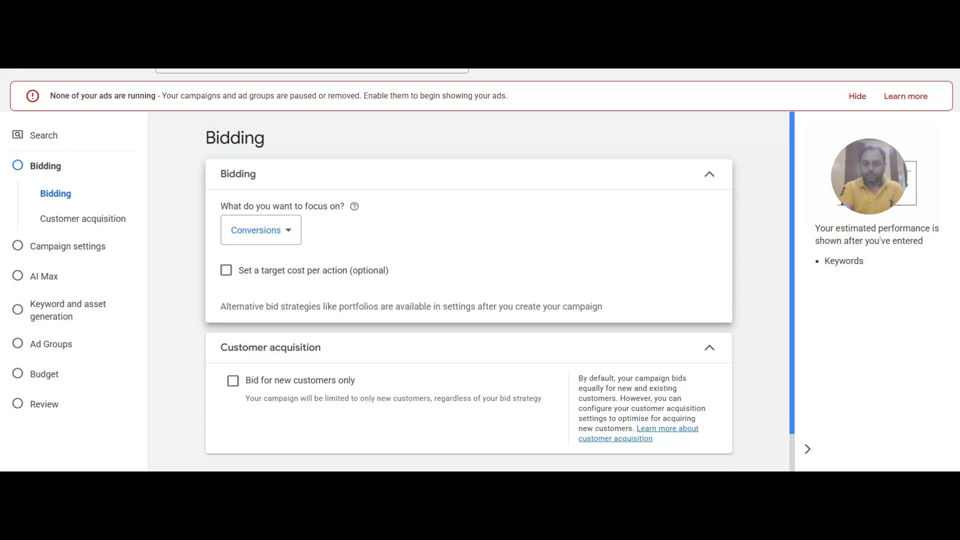
pyautogui.scroll(-2, 498, 291)
pyautogui.click(707, 443)
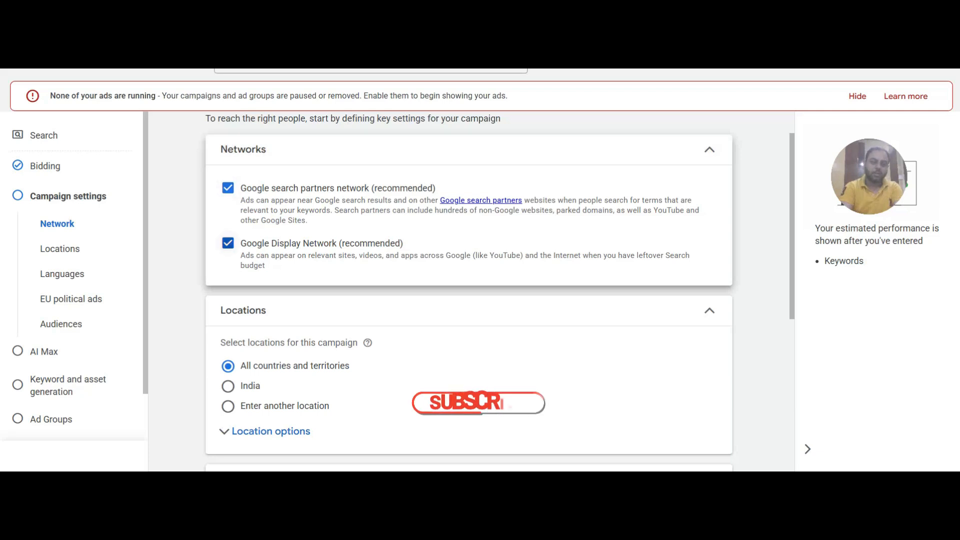
pyautogui.click(228, 243)
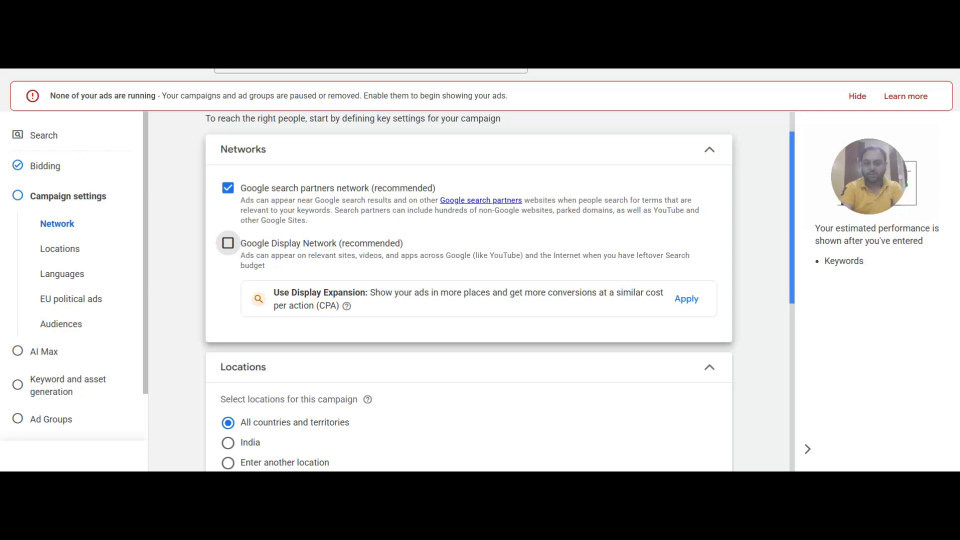
# - Set the campaign to target another location by radius, with the distance set to 50 km
pyautogui.scroll(-4, 495, 290)
pyautogui.moveTo(791, 314); pyautogui.dragTo(791, 344)
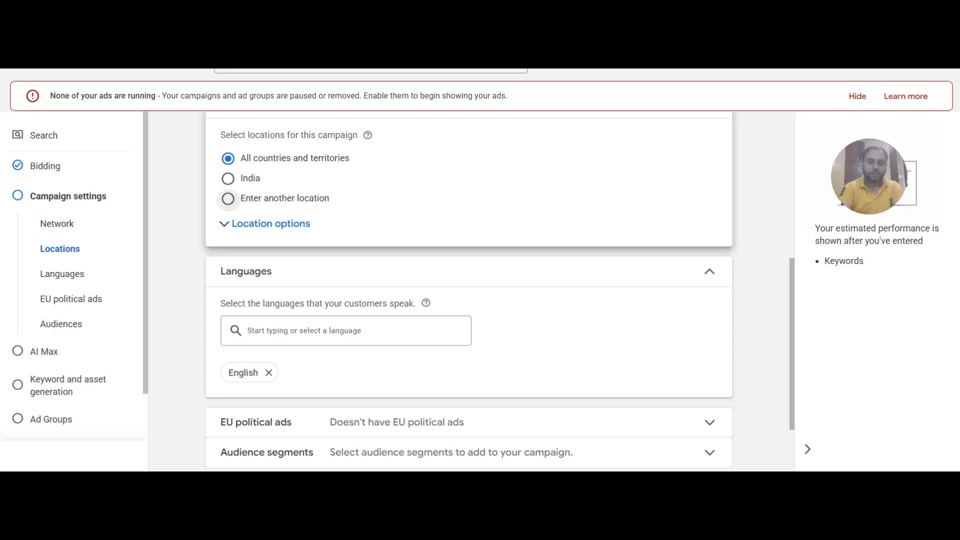
pyautogui.click(228, 198)
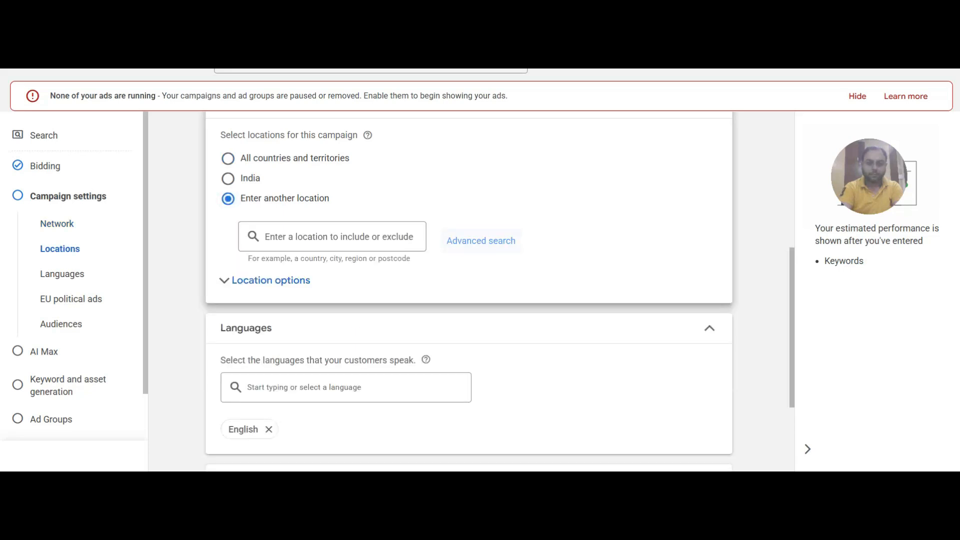
pyautogui.click(481, 240)
pyautogui.click(211, 91)
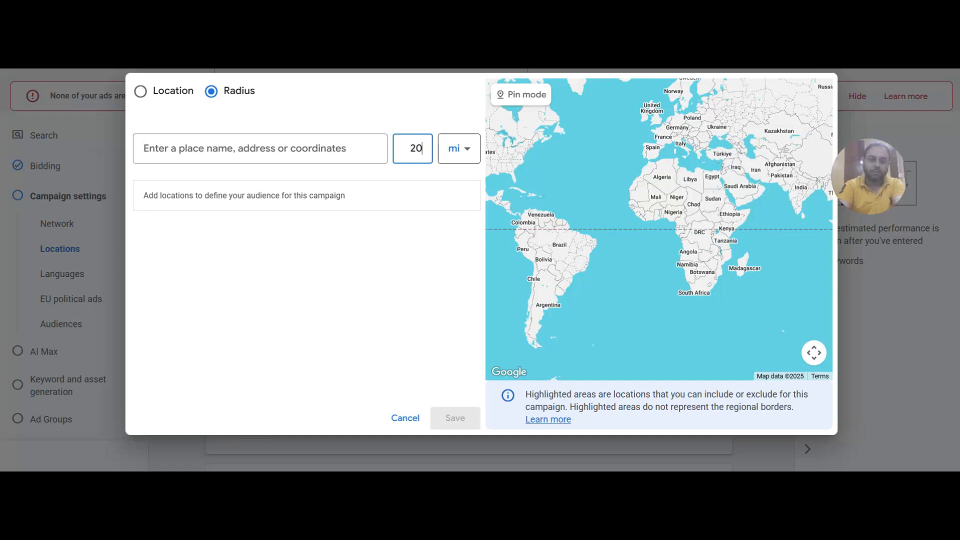
pyautogui.click(458, 149)
pyautogui.click(458, 189)
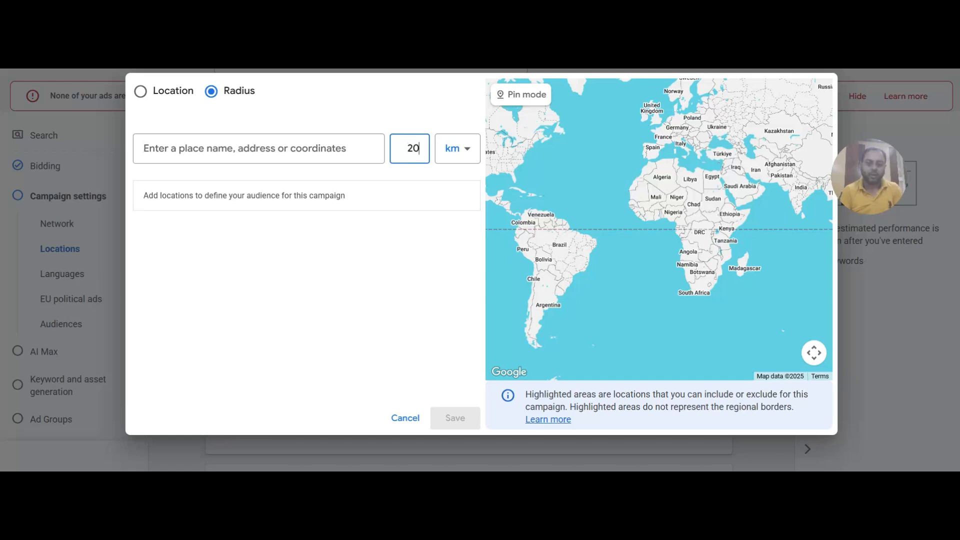
pyautogui.press('BackSpace')
pyautogui.press('BackSpace')
pyautogui.write('50')
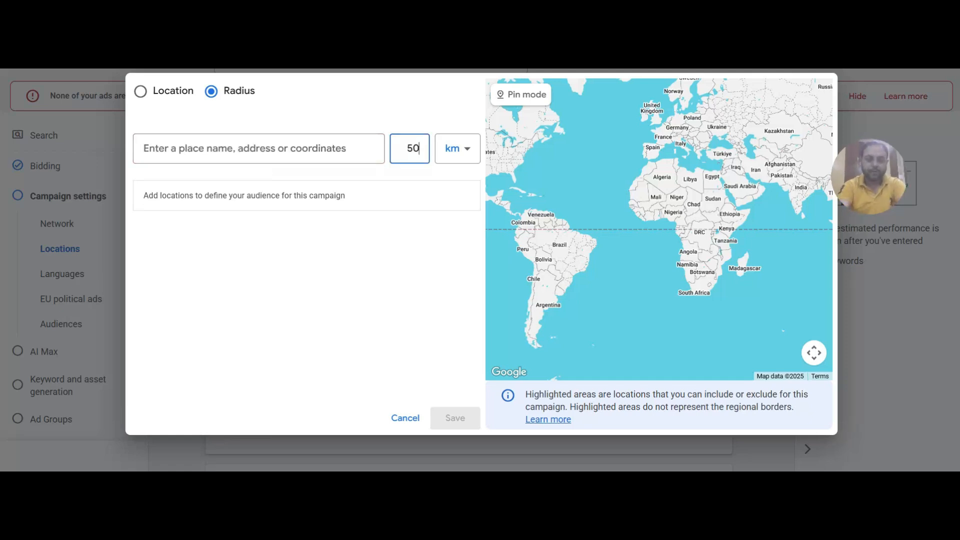
# - Include the radius around Ruia Car Rentals-Delhi, Mahipalpur, as the target location and save it
pyautogui.click(144, 148)
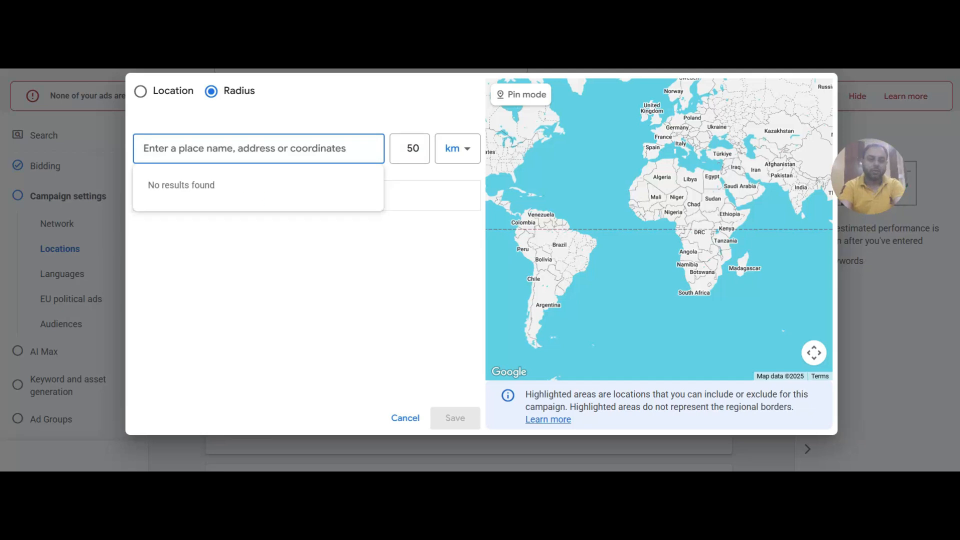
pyautogui.write('ru')
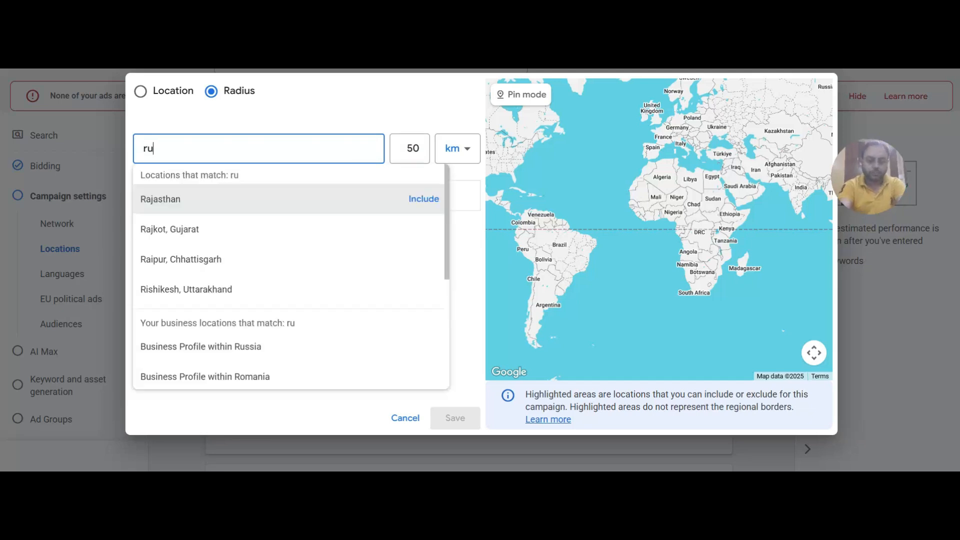
pyautogui.write('ia care renta')
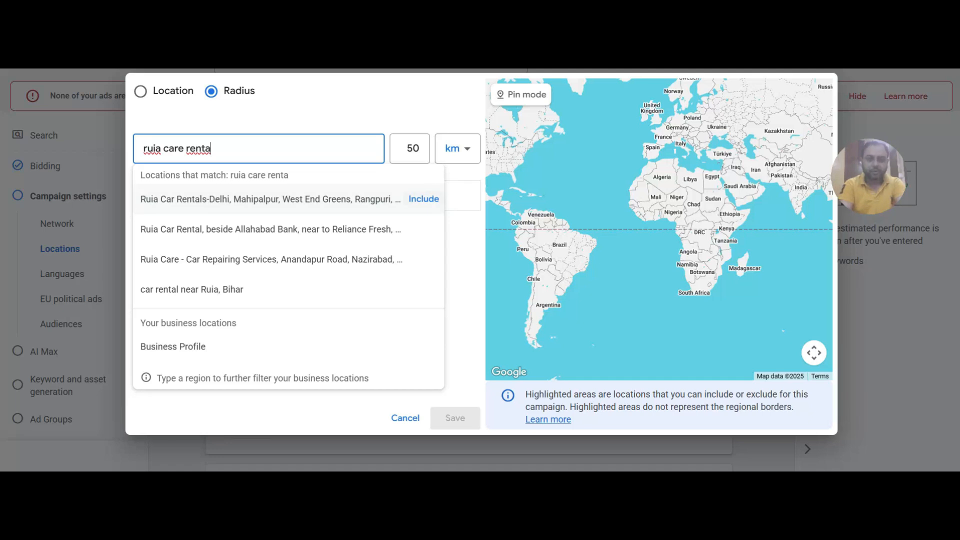
pyautogui.click(423, 198)
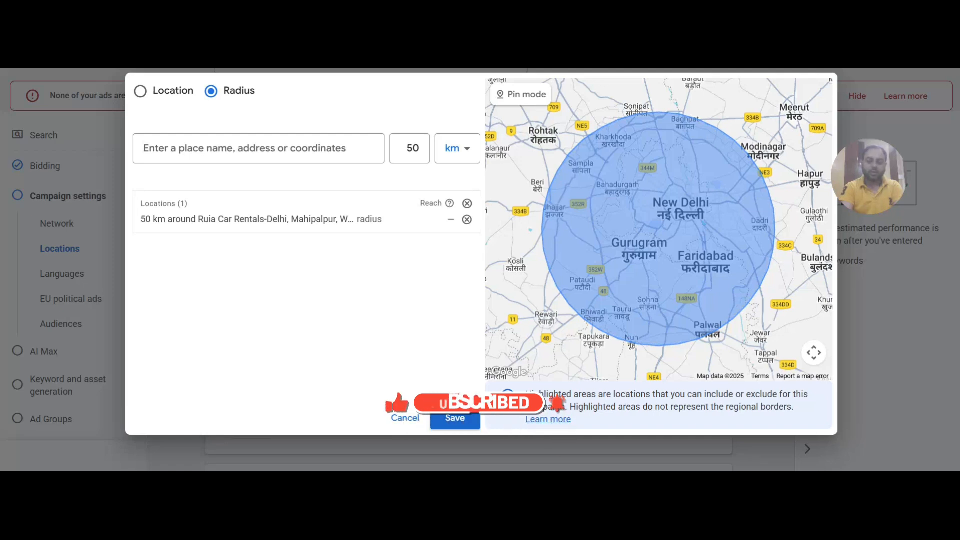
pyautogui.click(454, 420)
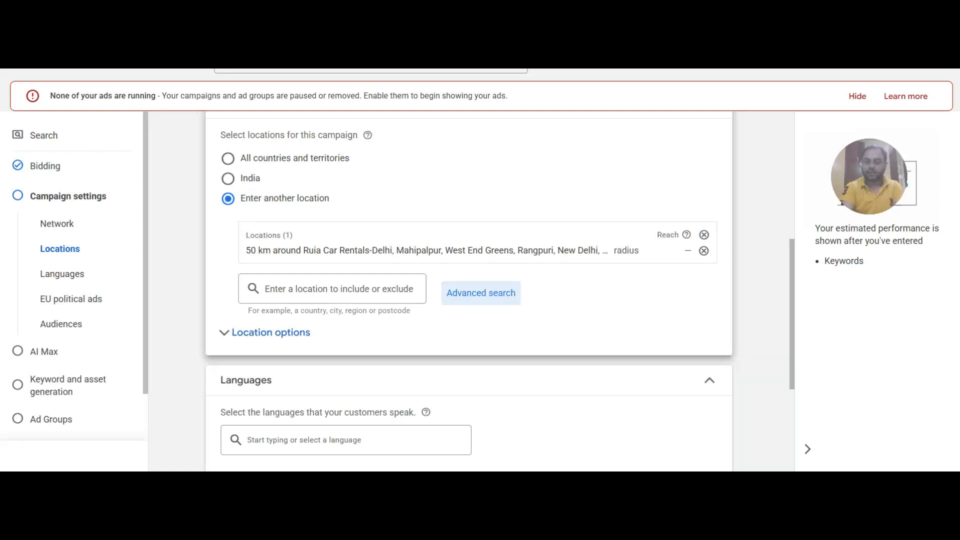
# - Remove English so the campaign targets all languages, show the additional campaign settings, and continue to AI Max
pyautogui.scroll(-4, 468, 291)
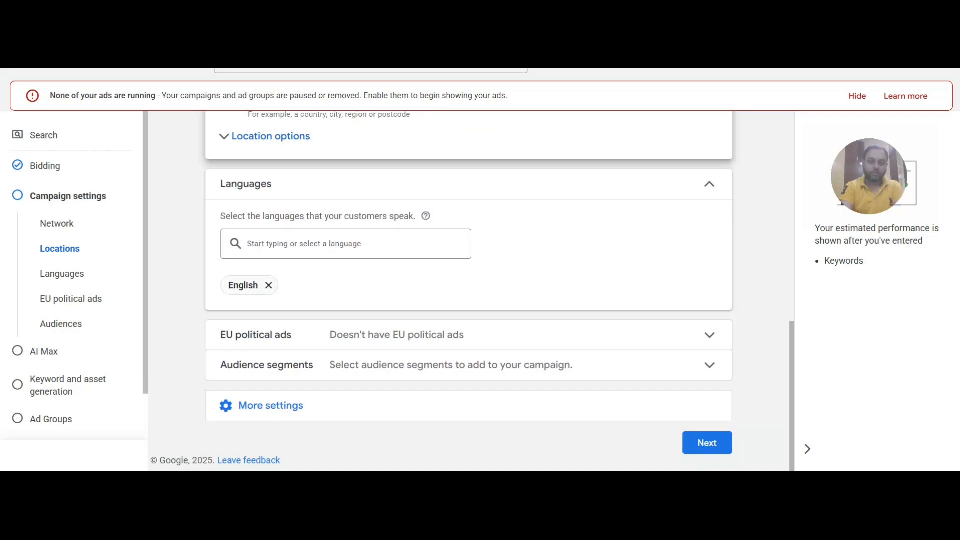
pyautogui.click(269, 285)
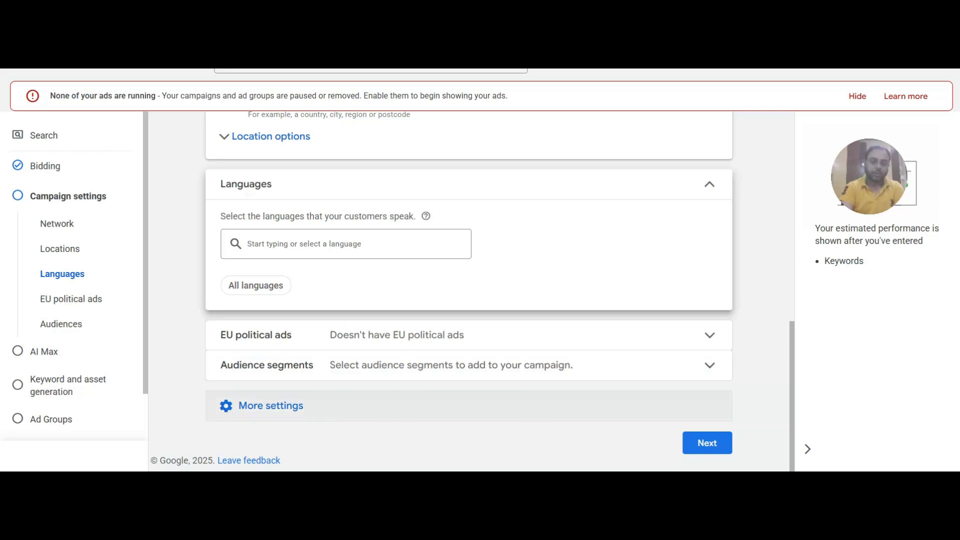
pyautogui.click(270, 405)
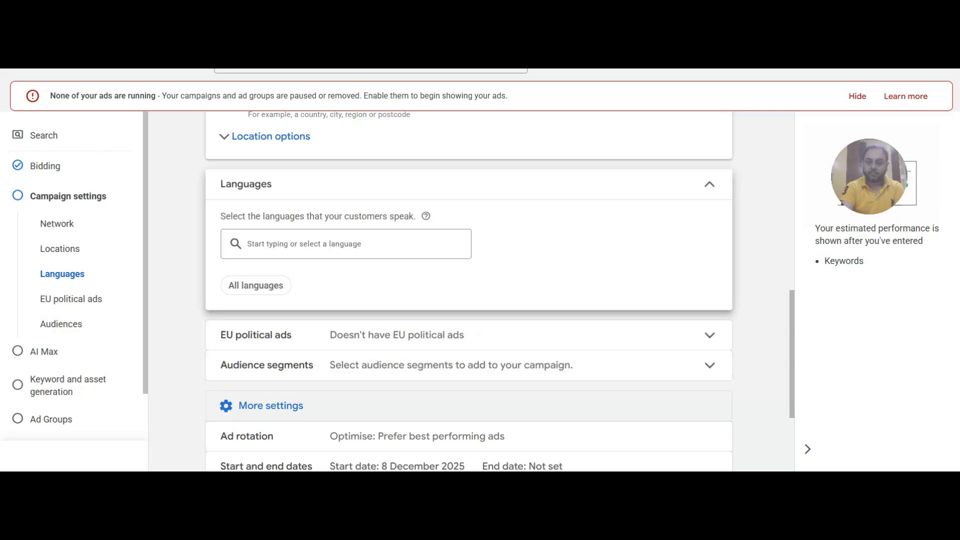
pyautogui.scroll(-3, 469, 376)
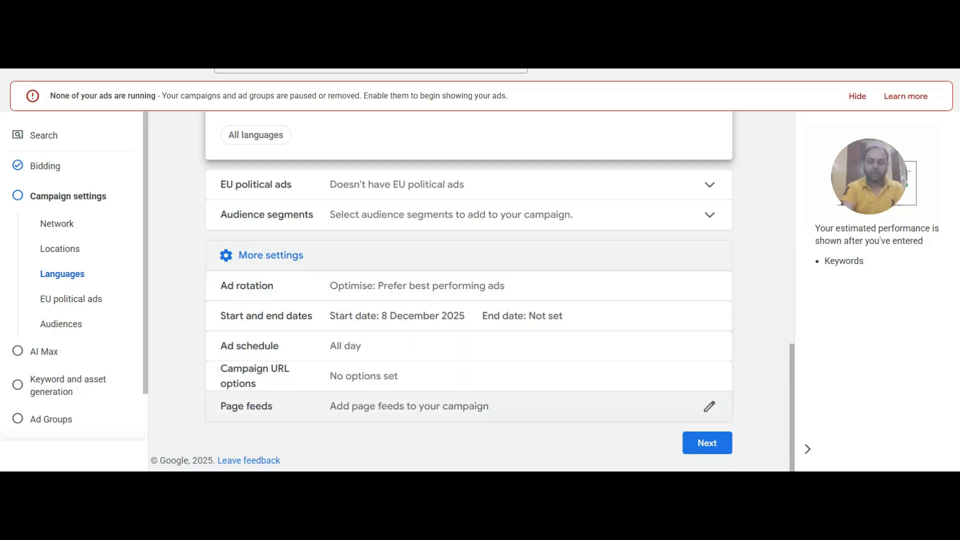
pyautogui.click(707, 442)
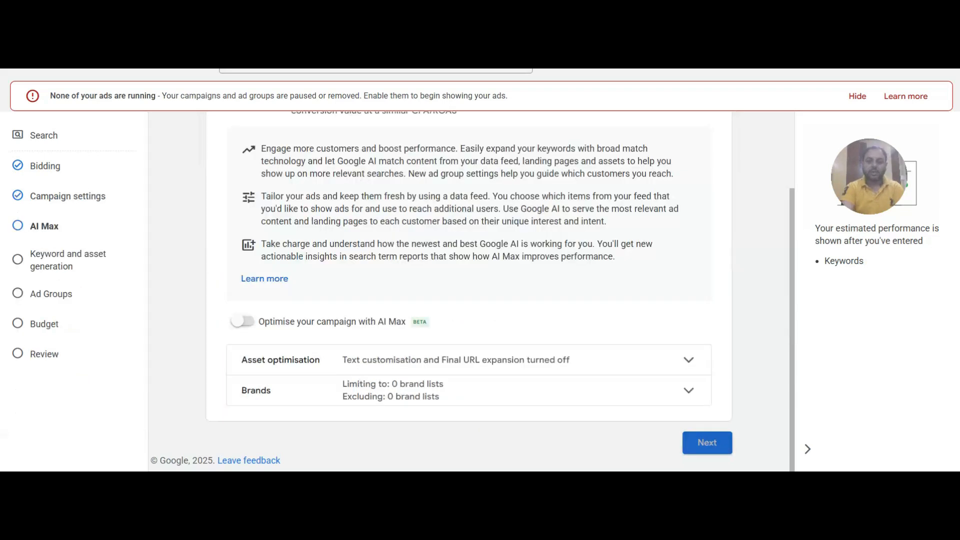
# - Leave AI Max turned off and skip keyword and asset generation to reach the ad group setup
pyautogui.scroll(2, 468, 290)
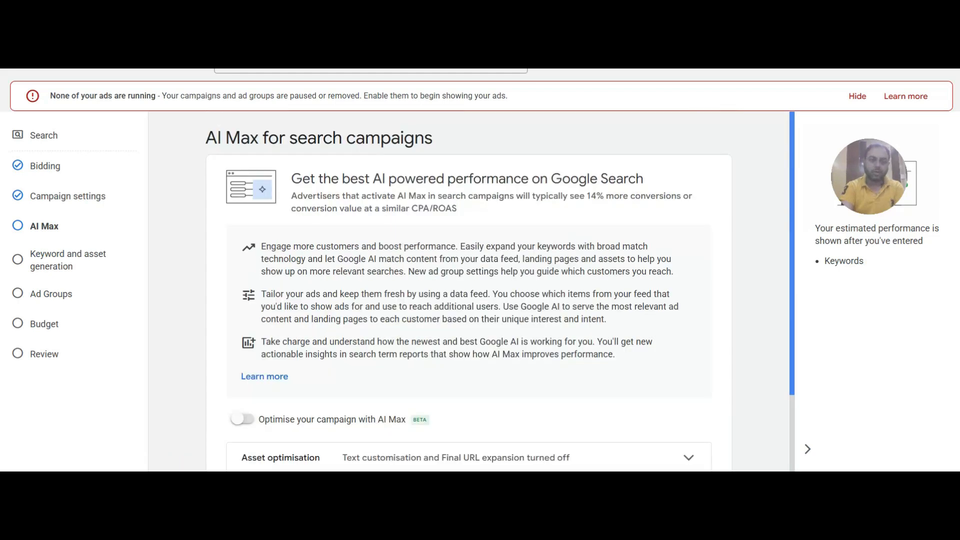
pyautogui.scroll(-2, 468, 290)
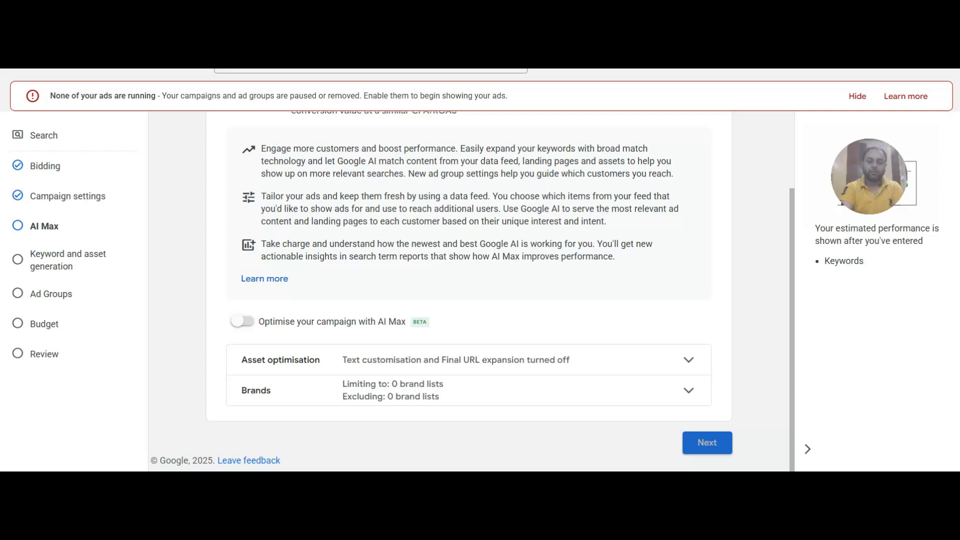
pyautogui.click(706, 442)
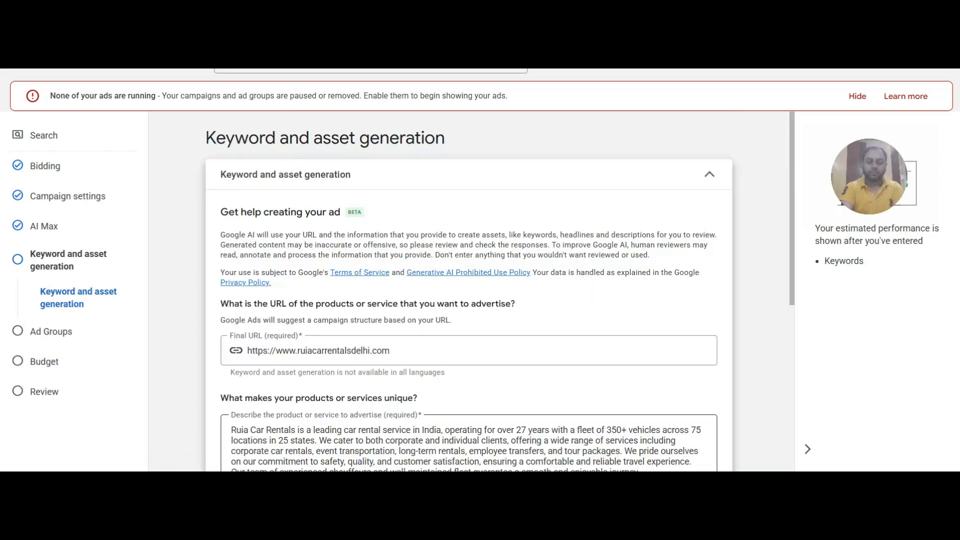
pyautogui.scroll(-6, 472, 291)
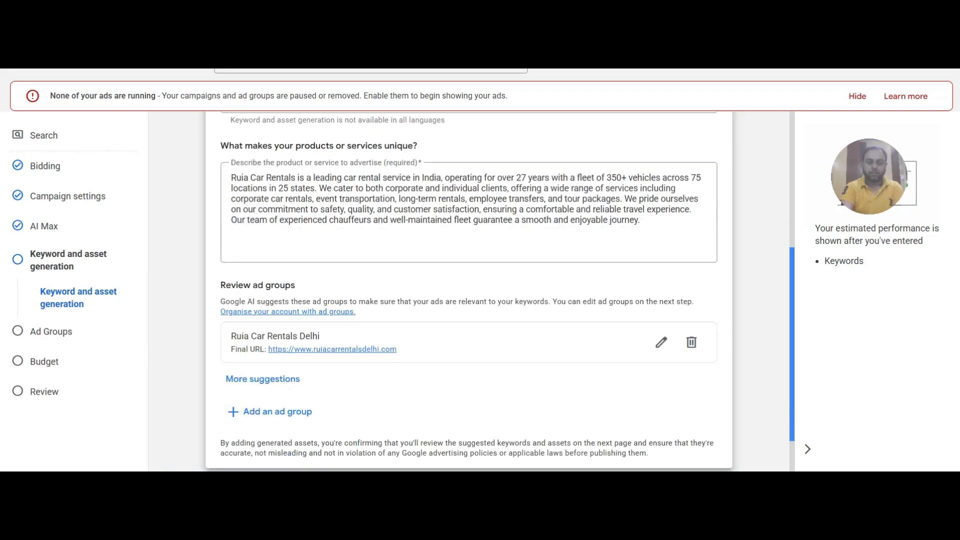
pyautogui.click(628, 442)
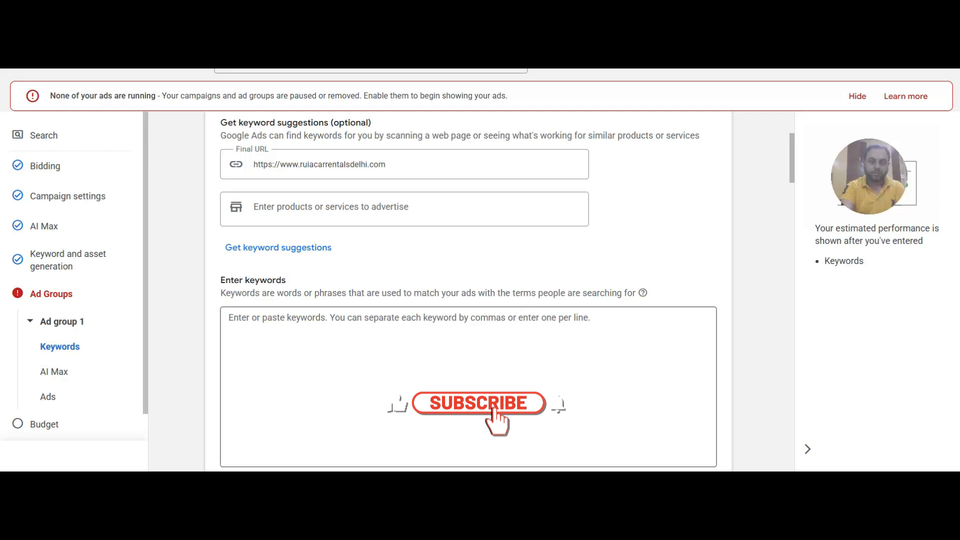
# - Enter the exact-match keywords [airport cab services] and [airport car rental service] for Ad group 1
pyautogui.click(229, 317)
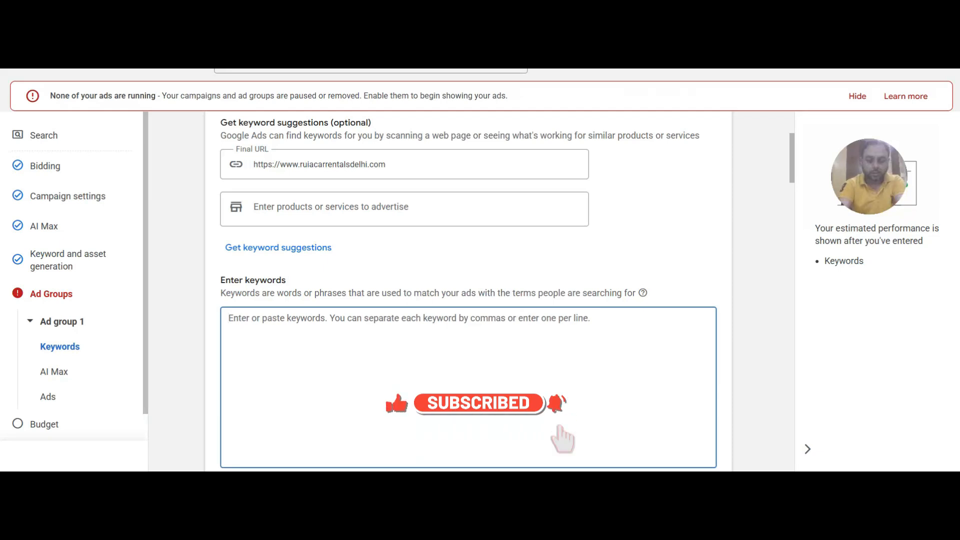
pyautogui.write('[air')
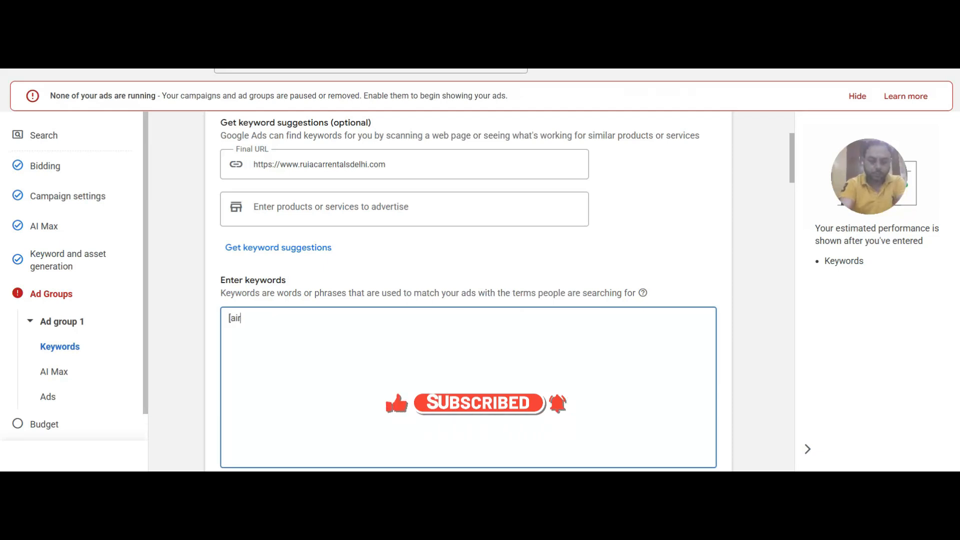
pyautogui.write('port cab services')
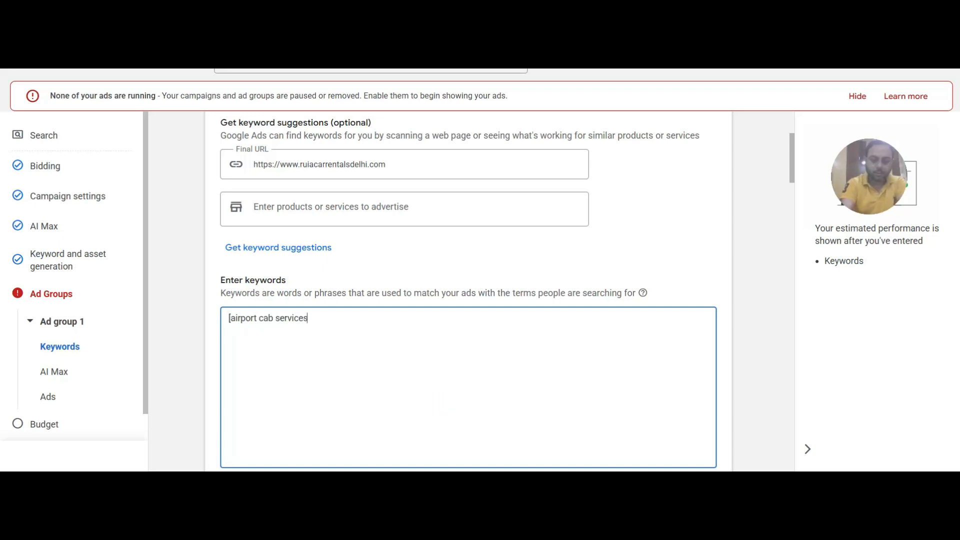
pyautogui.write(']')
pyautogui.press('Return')
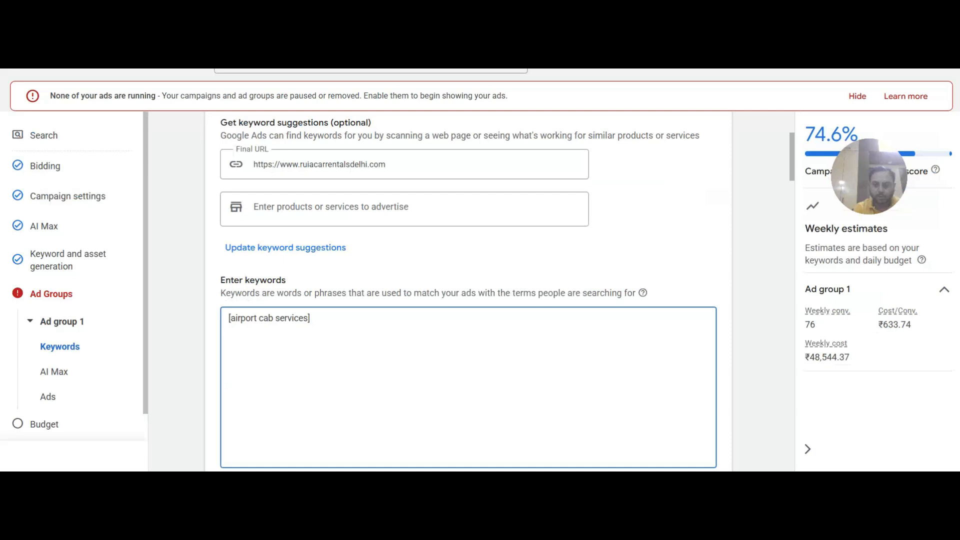
pyautogui.write('[airport car rental service')
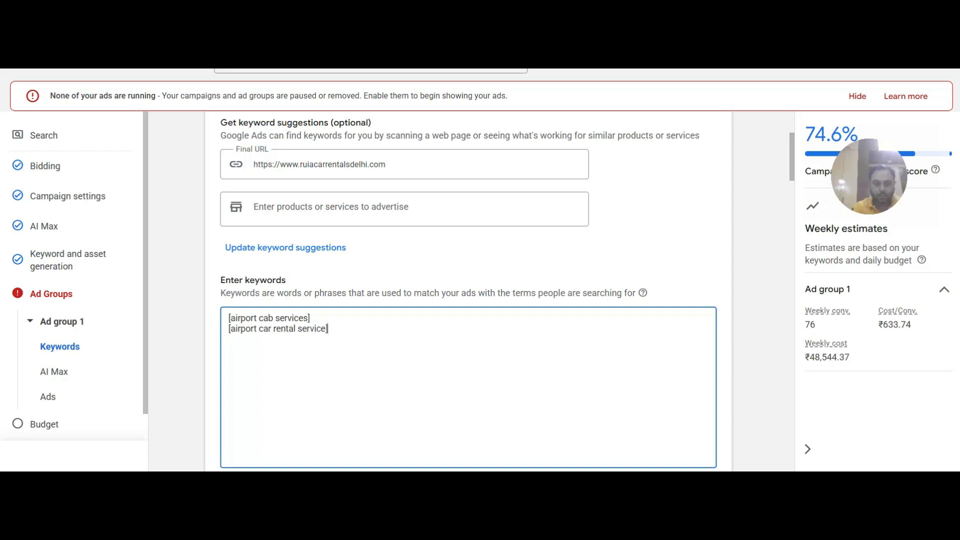
# - Add the exact-match keywords [car rental services near me], [delhi airport car rental] and [car rental service delhi ncr]
pyautogui.write('[car rental services near me] [delhi airport car rental] [car rental service')
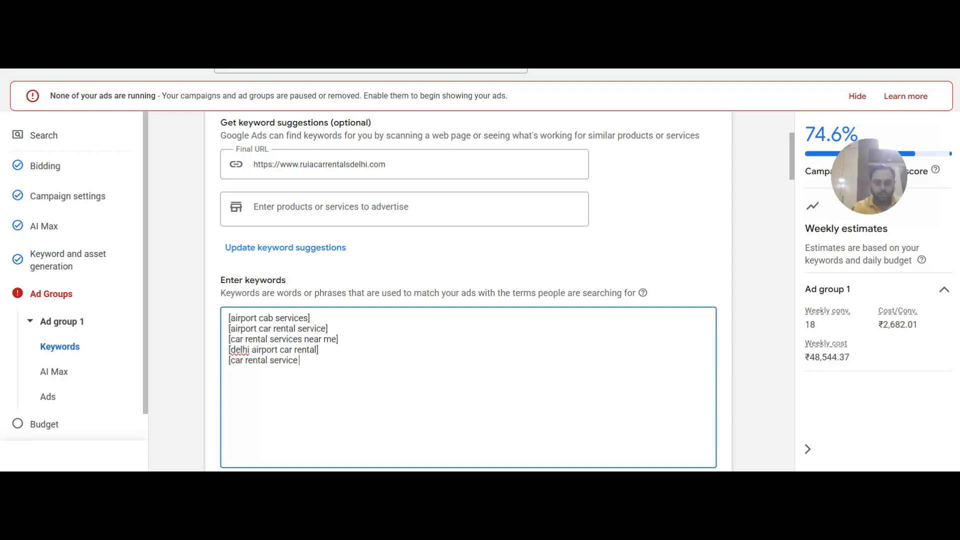
pyautogui.write('i')
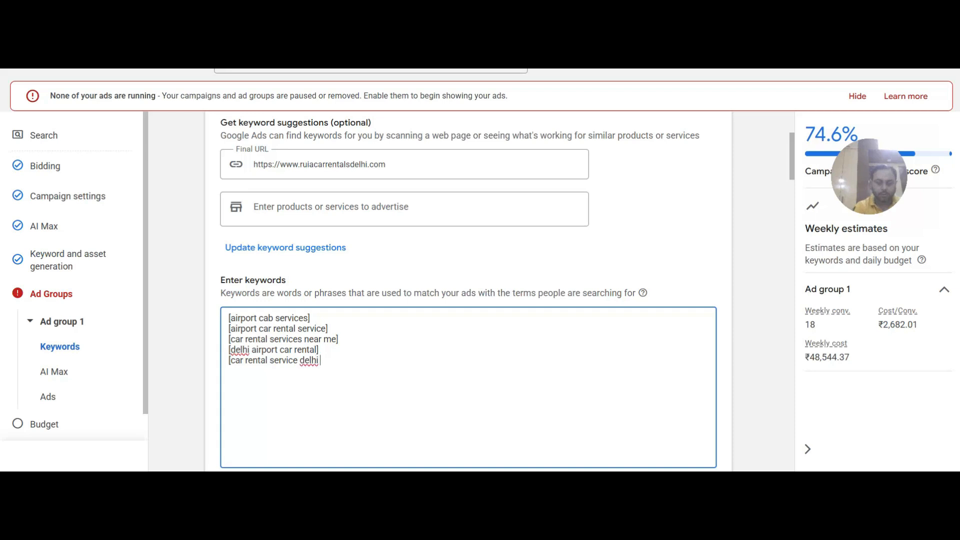
pyautogui.write(' ncr]')
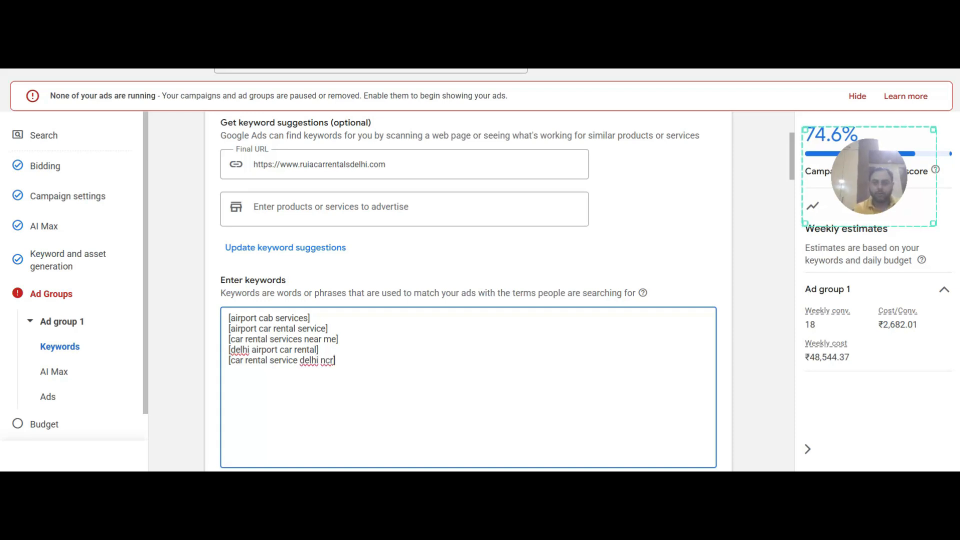
# - Review the keyword list and check the complete final URL of the ad in Ad group 1
pyautogui.scroll(-1, 469, 290)
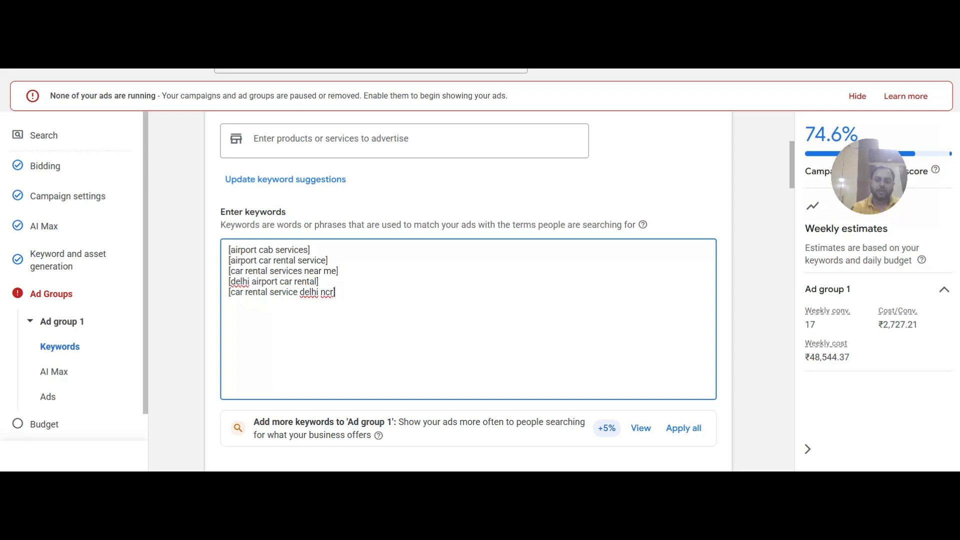
pyautogui.scroll(-5, 468, 290)
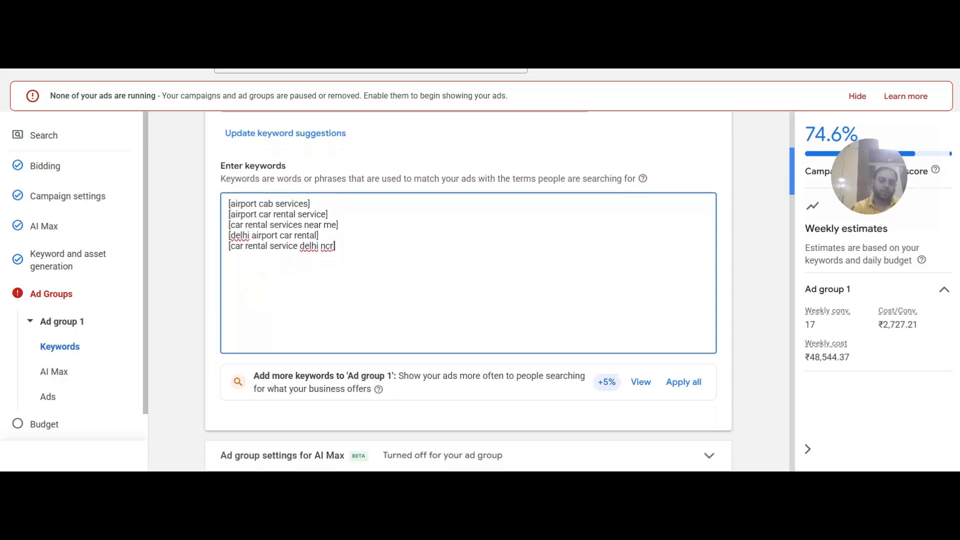
pyautogui.scroll(3, 469, 290)
pyautogui.scroll(-3, 469, 290)
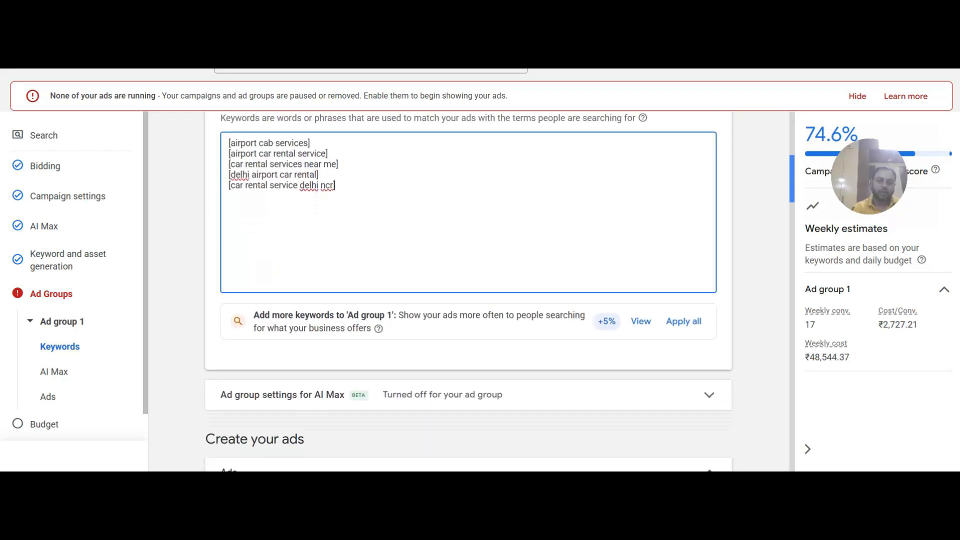
pyautogui.scroll(-6, 468, 290)
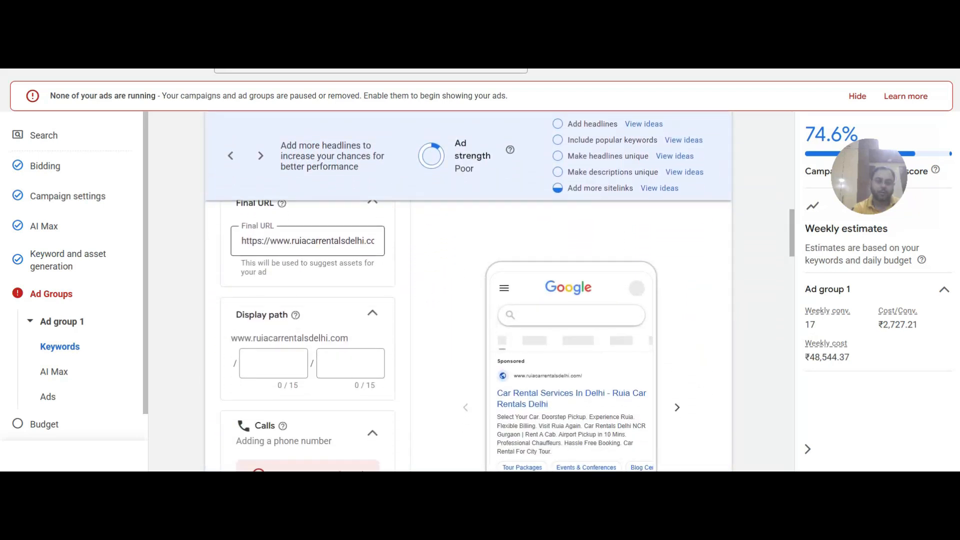
pyautogui.click(315, 240)
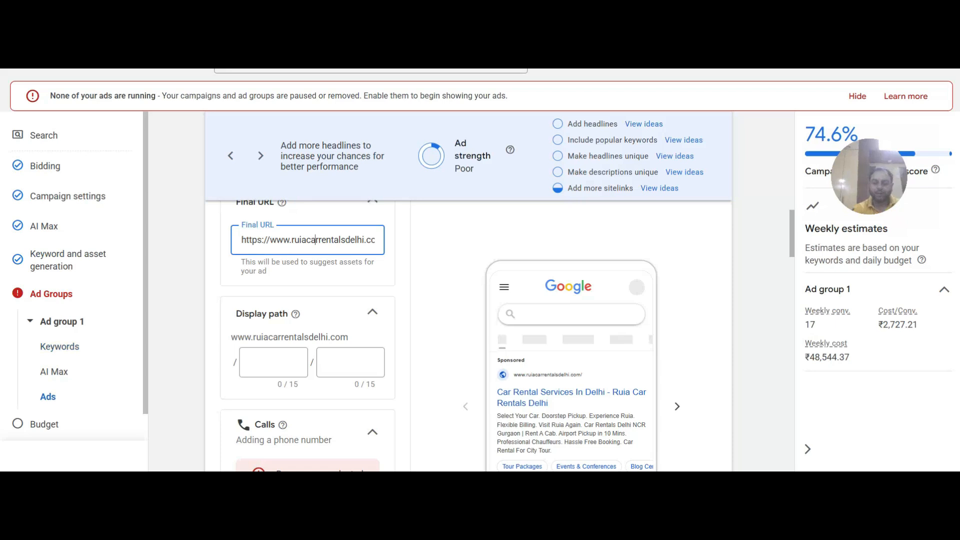
pyautogui.press('Right')
pyautogui.press('Right')
pyautogui.press('Right')
pyautogui.press('Right')
pyautogui.press('Right')
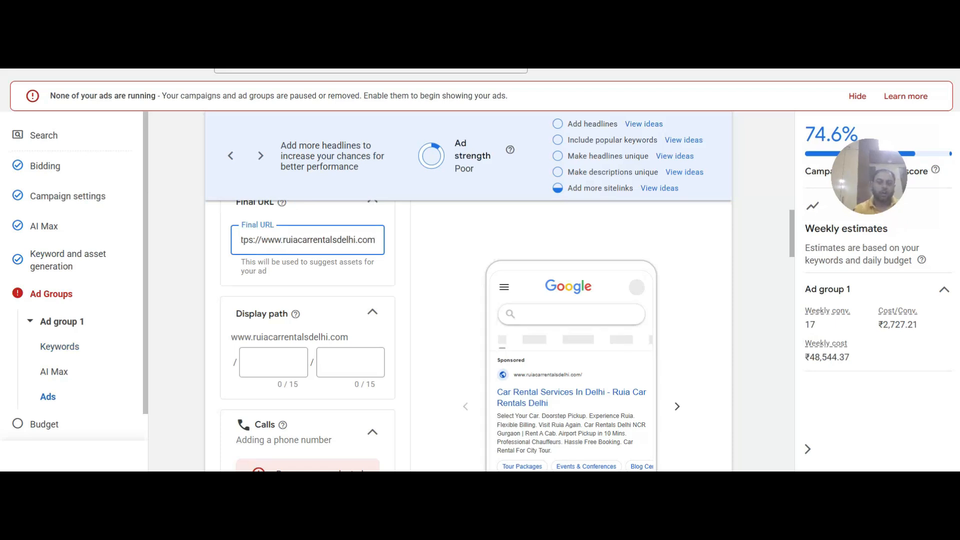
# - Add the existing business phone number to the campaign as its call asset and apply it
pyautogui.scroll(-3, 469, 325)
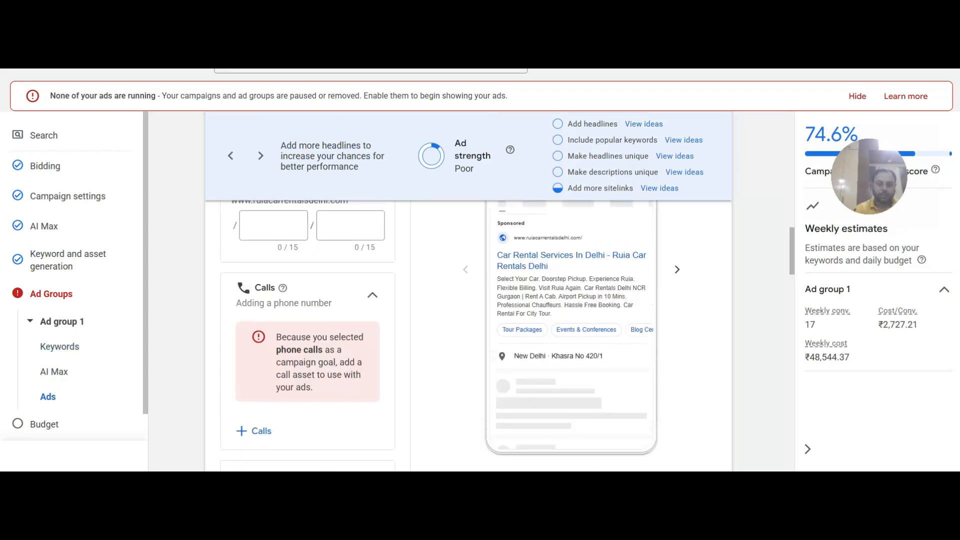
pyautogui.click(254, 431)
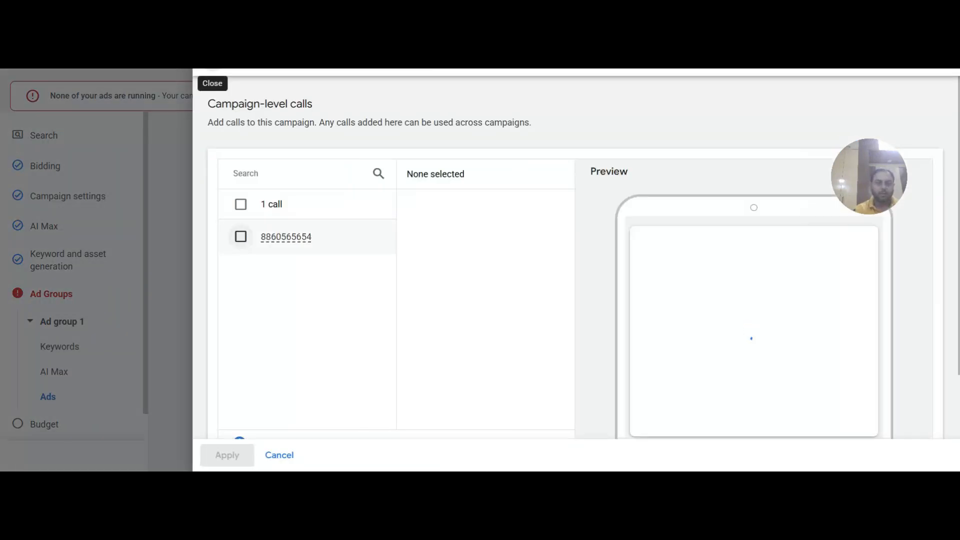
pyautogui.click(240, 236)
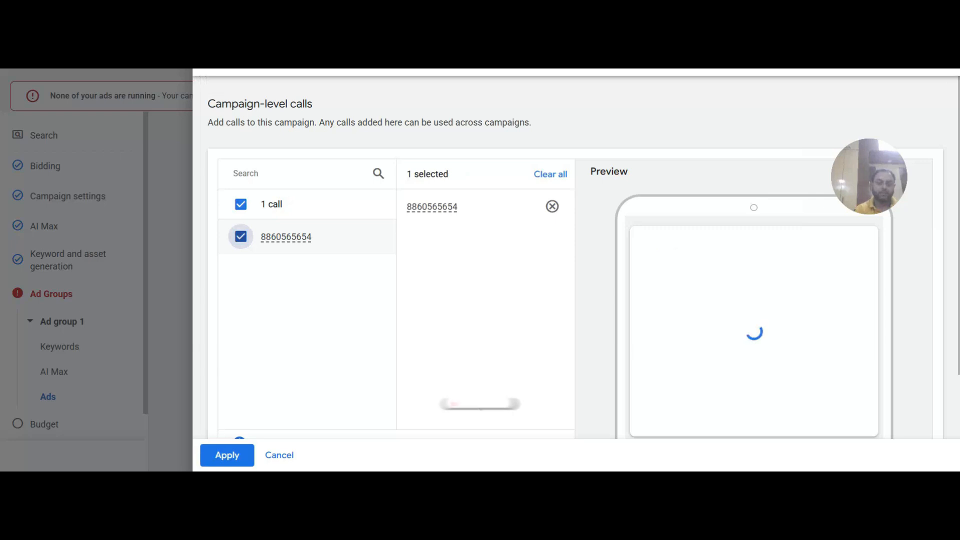
pyautogui.click(227, 455)
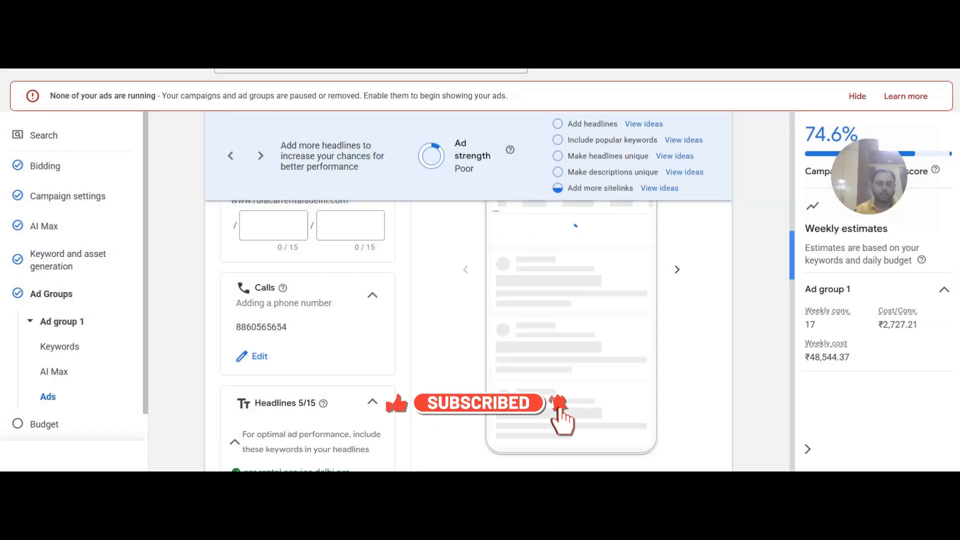
# - Review the ad's assets and set its fifth headline to Airport Car Rental Services
pyautogui.scroll(-4, 470, 335)
pyautogui.scroll(-1, 470, 335)
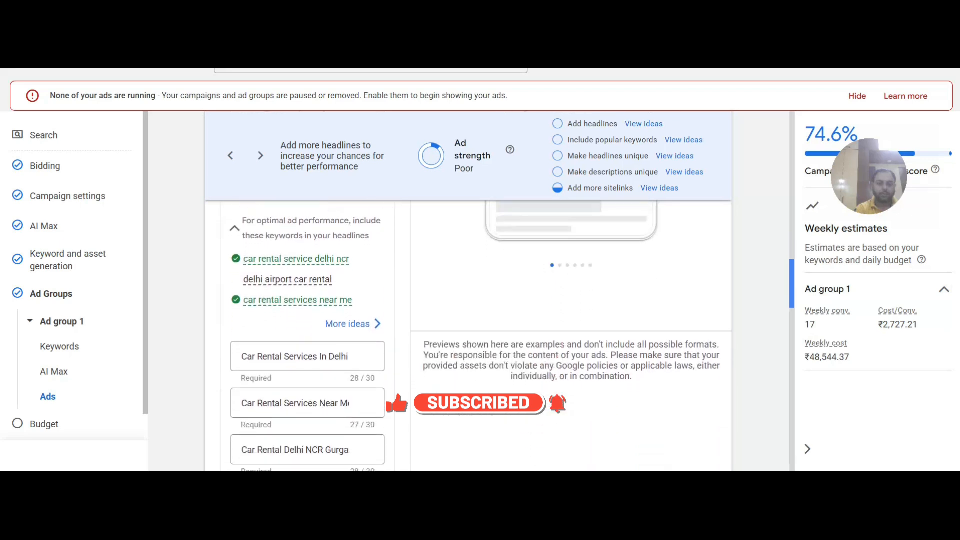
pyautogui.scroll(-6, 470, 335)
pyautogui.scroll(-15, 469, 335)
pyautogui.scroll(18, 470, 335)
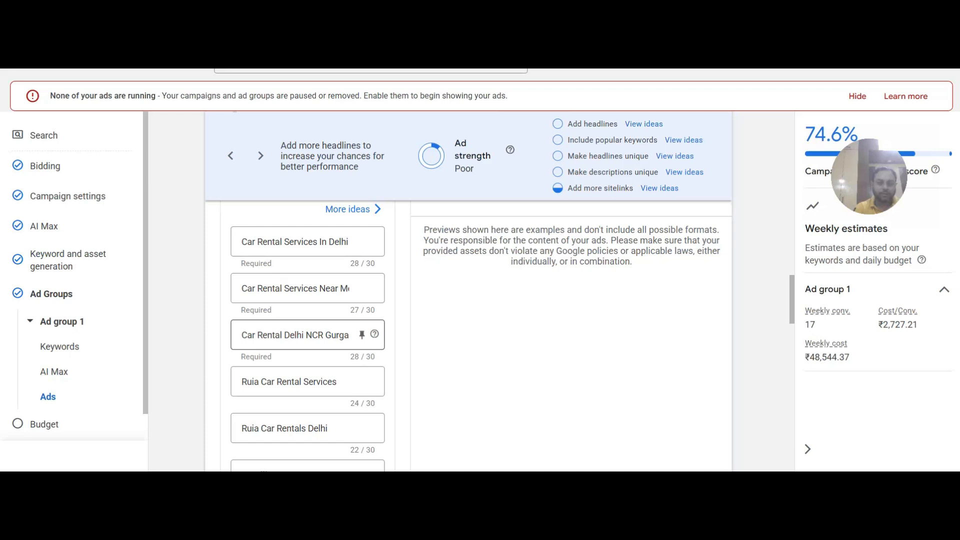
pyautogui.tripleClick(284, 428)
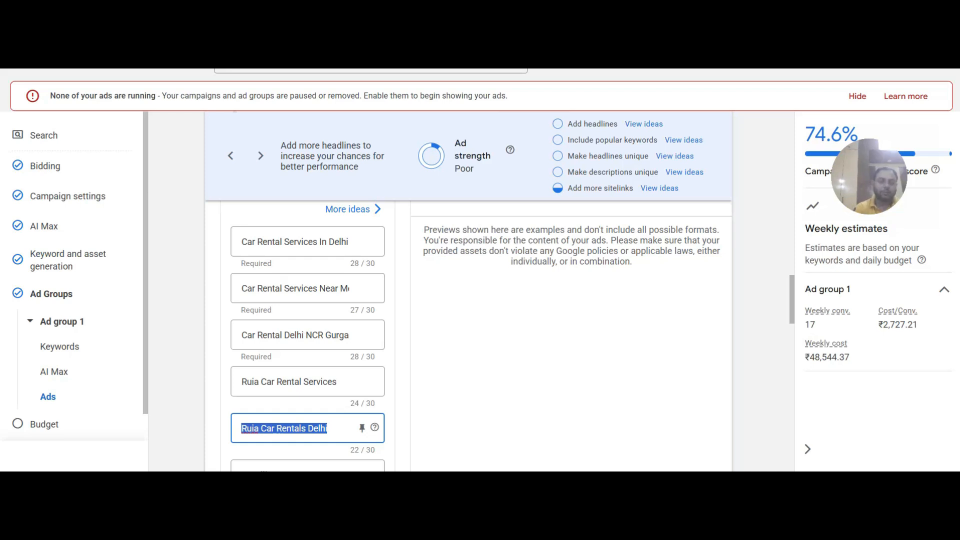
pyautogui.write('Ai')
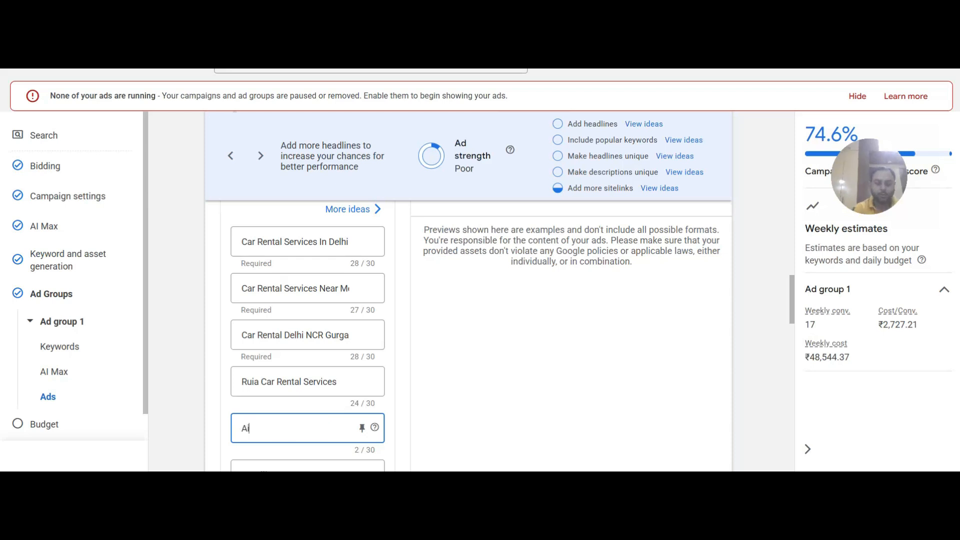
pyautogui.write('rport Car R')
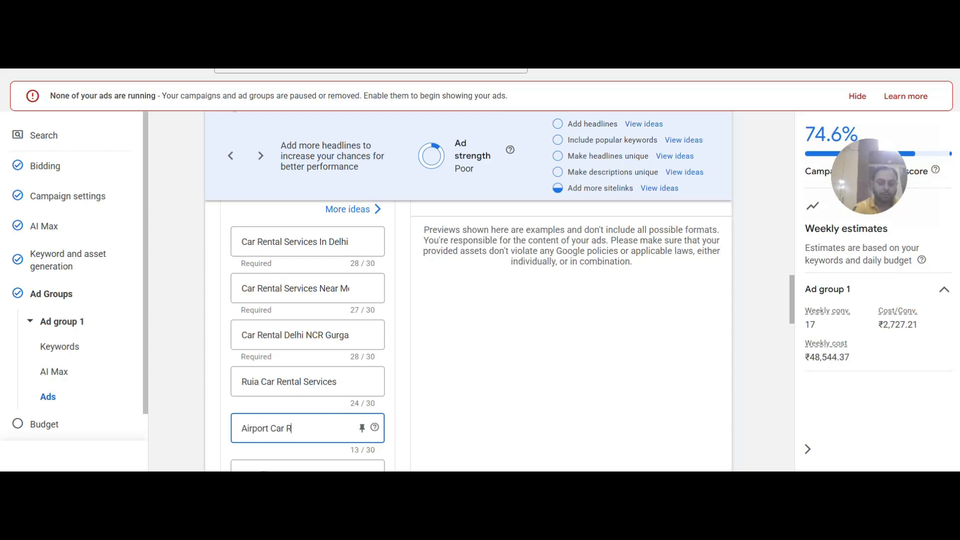
pyautogui.write('ental Services')
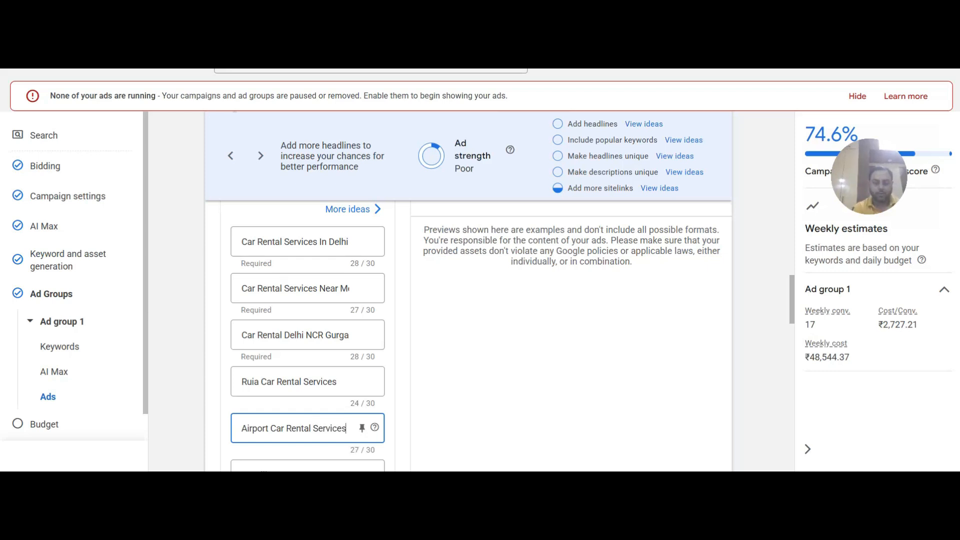
pyautogui.press('Tab')
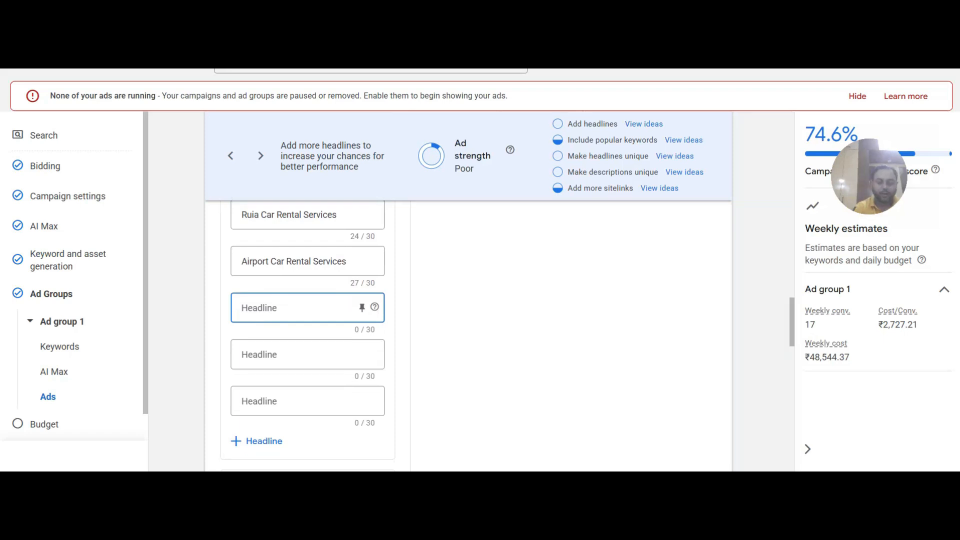
# - Set the ad's sixth headline to Car Rental for Airport
pyautogui.write('Car')
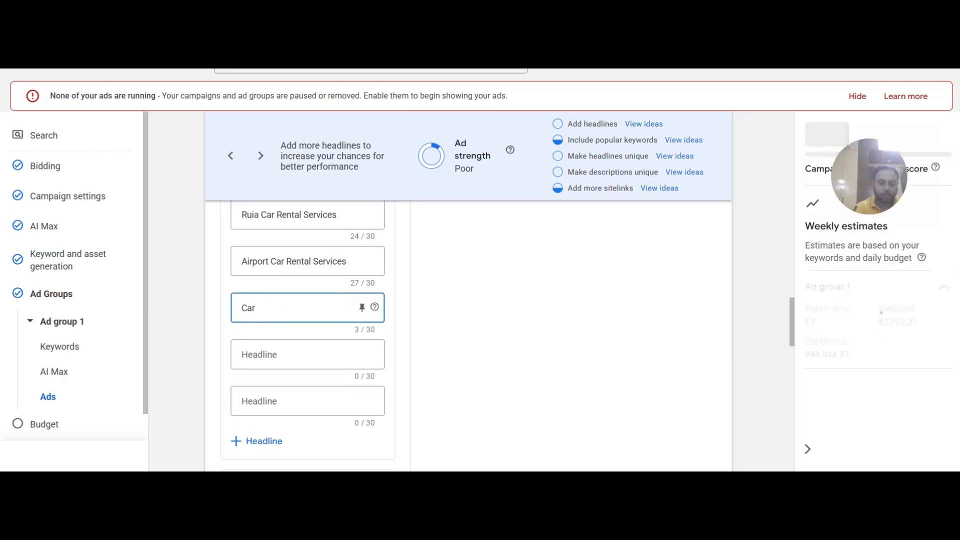
pyautogui.write(' Rental f')
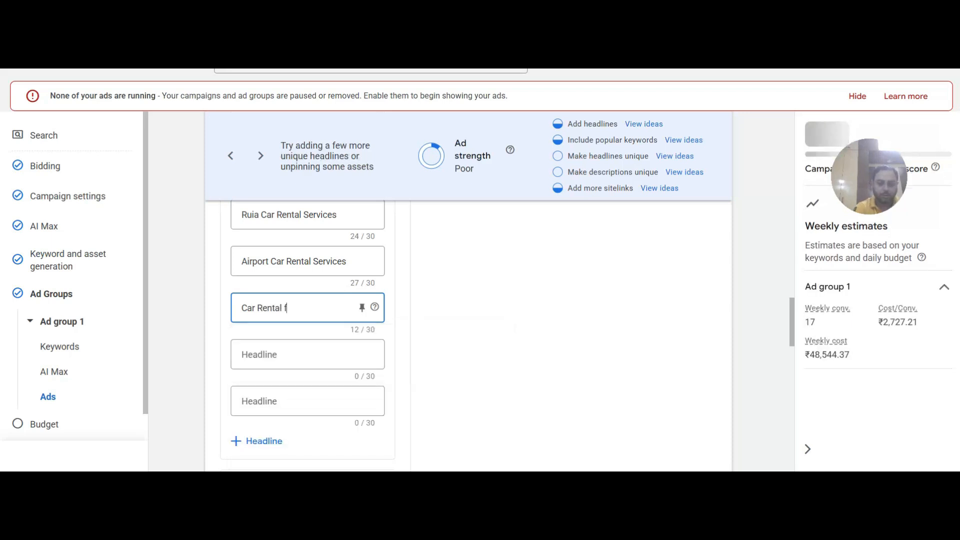
pyautogui.write('or  Airport')
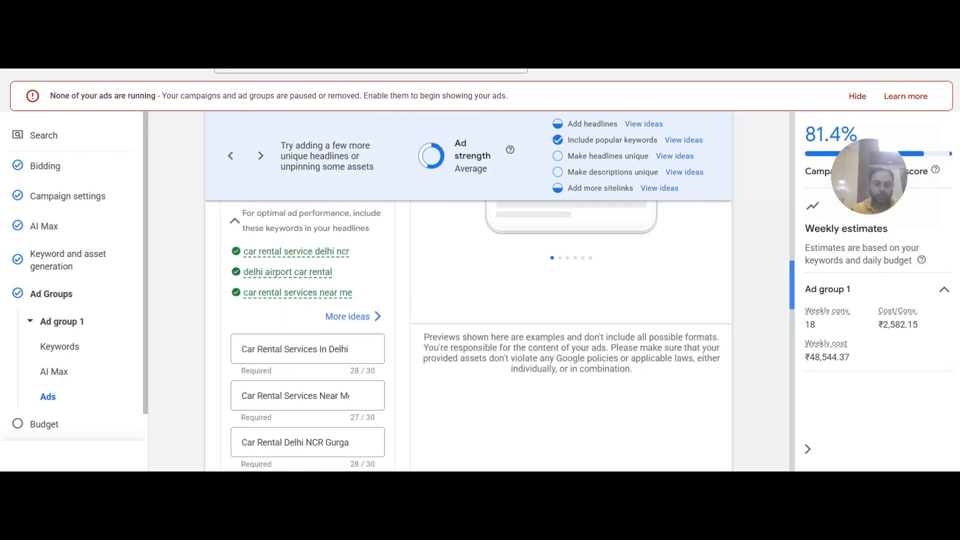
# - Review the ad's remaining headlines, its descriptions and the list of sitelinks
pyautogui.scroll(-5, 308, 335)
pyautogui.scroll(-5, 307, 385)
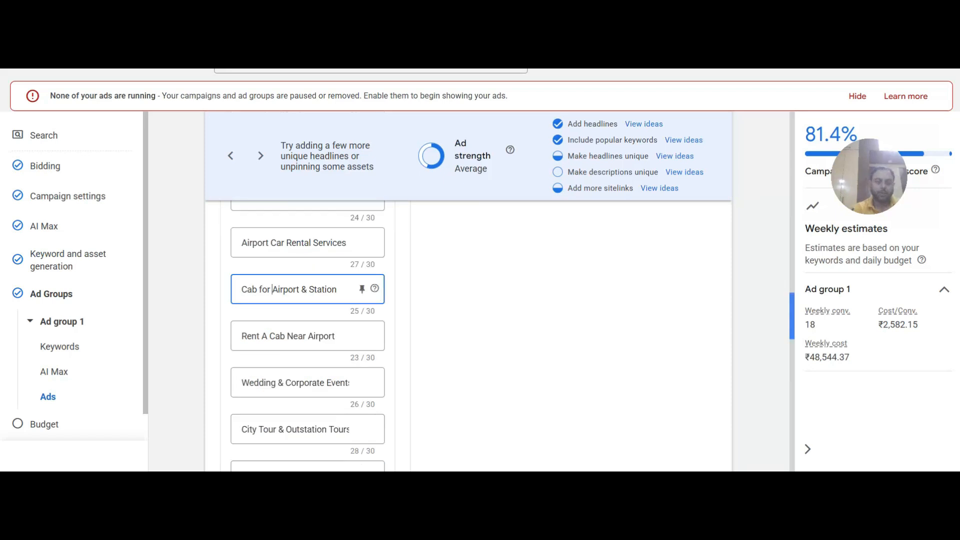
pyautogui.scroll(-10, 307, 335)
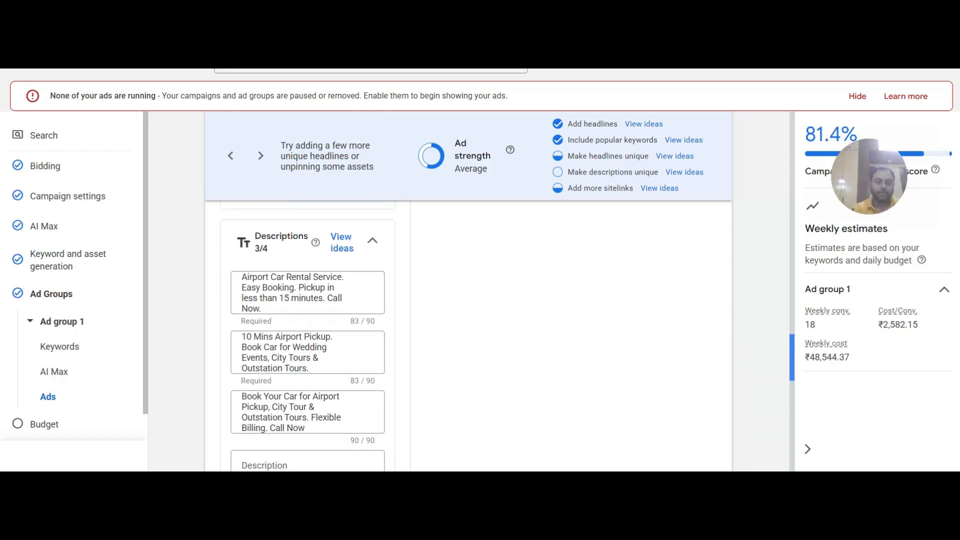
pyautogui.scroll(-8, 308, 335)
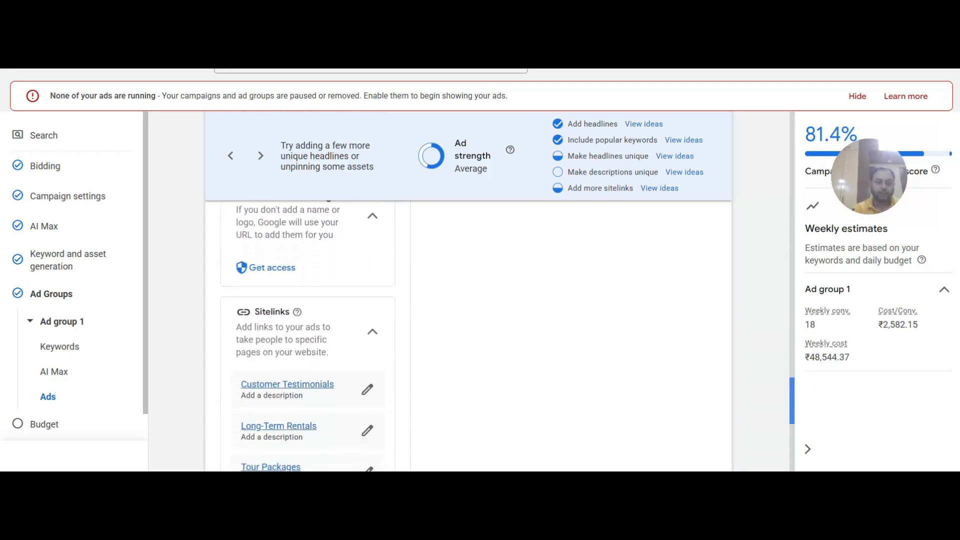
pyautogui.scroll(-1, 308, 335)
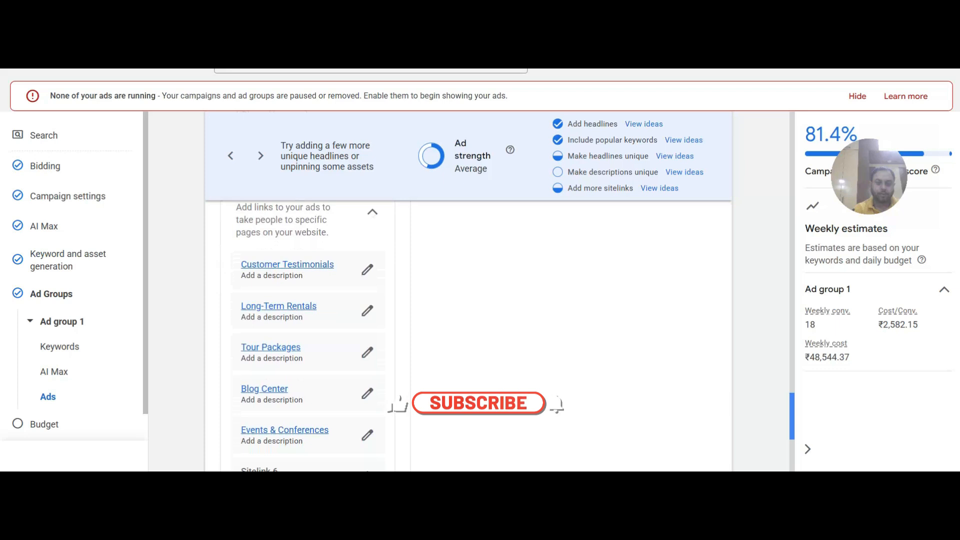
pyautogui.scroll(1, 307, 335)
pyautogui.scroll(-2, 307, 335)
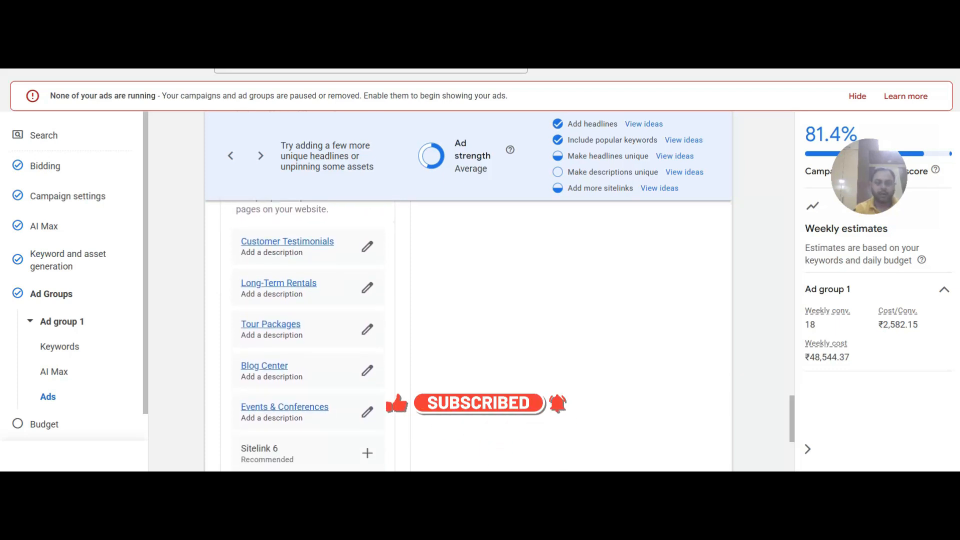
pyautogui.scroll(1, 367, 375)
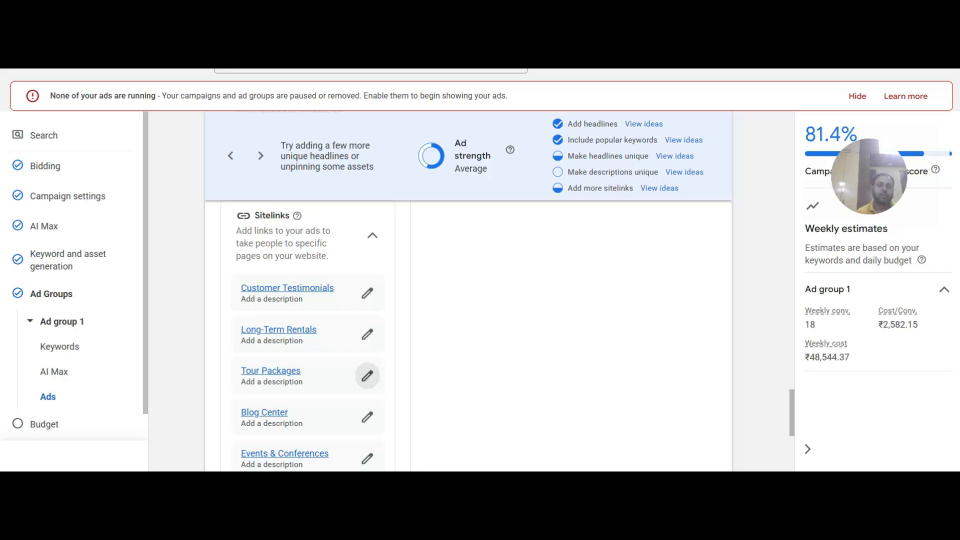
pyautogui.scroll(3, 307, 335)
pyautogui.scroll(-6, 307, 335)
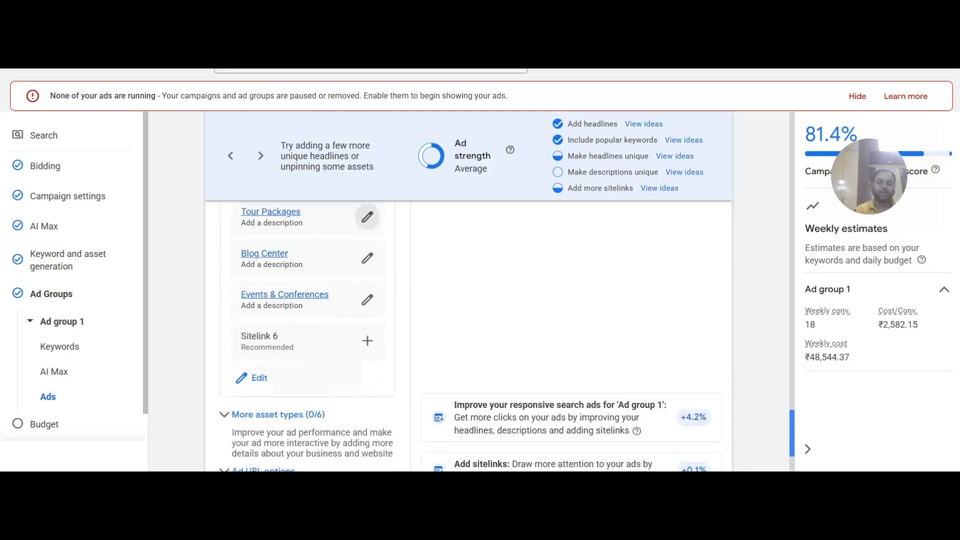
pyautogui.scroll(-3, 308, 334)
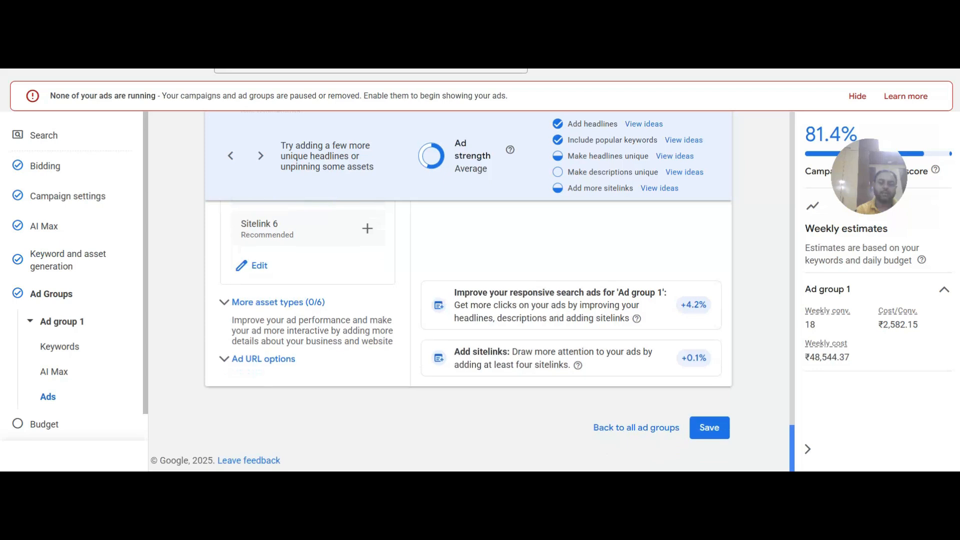
# - Check the account-level locations among the ad's additional asset types and save the ad group
pyautogui.click(278, 301)
pyautogui.click(307, 400)
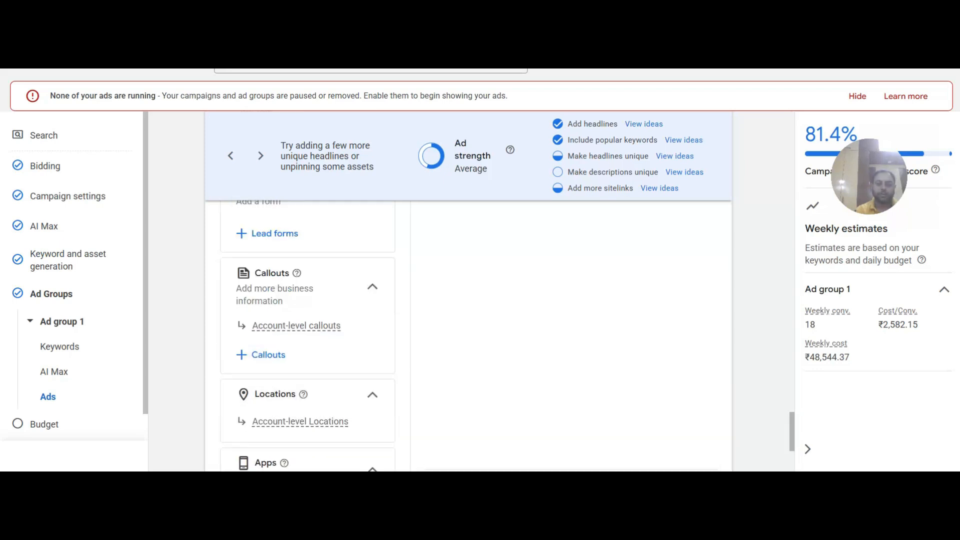
pyautogui.scroll(-3, 307, 335)
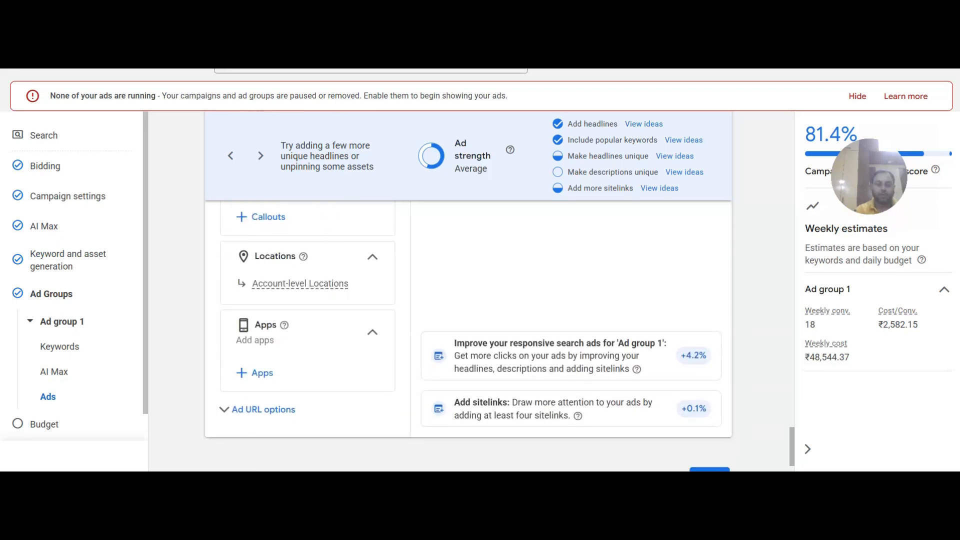
pyautogui.moveTo(300, 284)
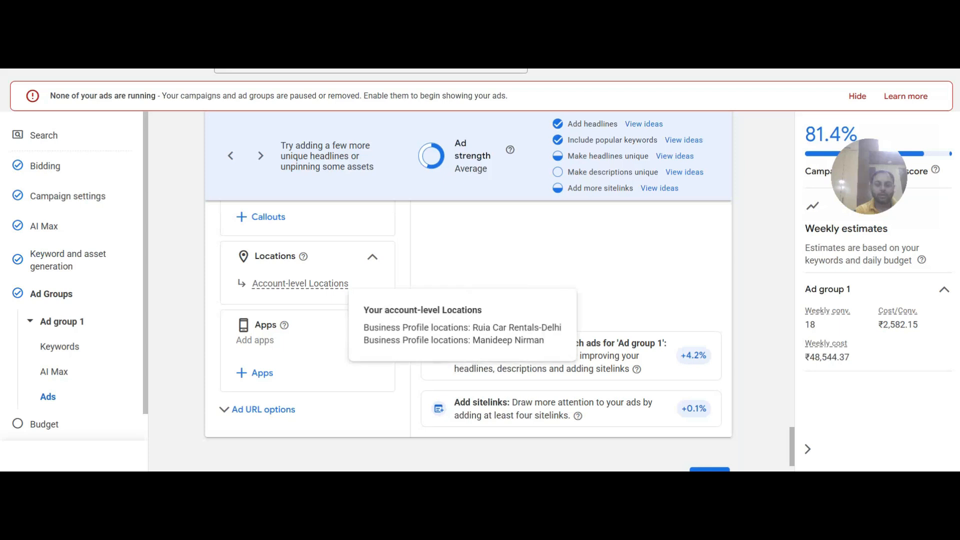
pyautogui.click(371, 257)
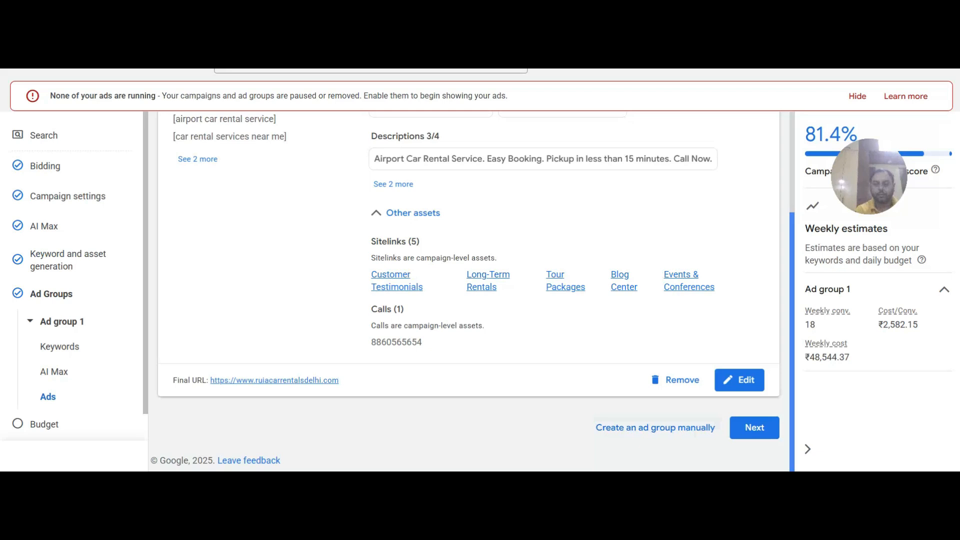
# - Review the summary of keywords, headlines, descriptions and assets in Ad group 1 and continue to the budget settings
pyautogui.scroll(3, 472, 292)
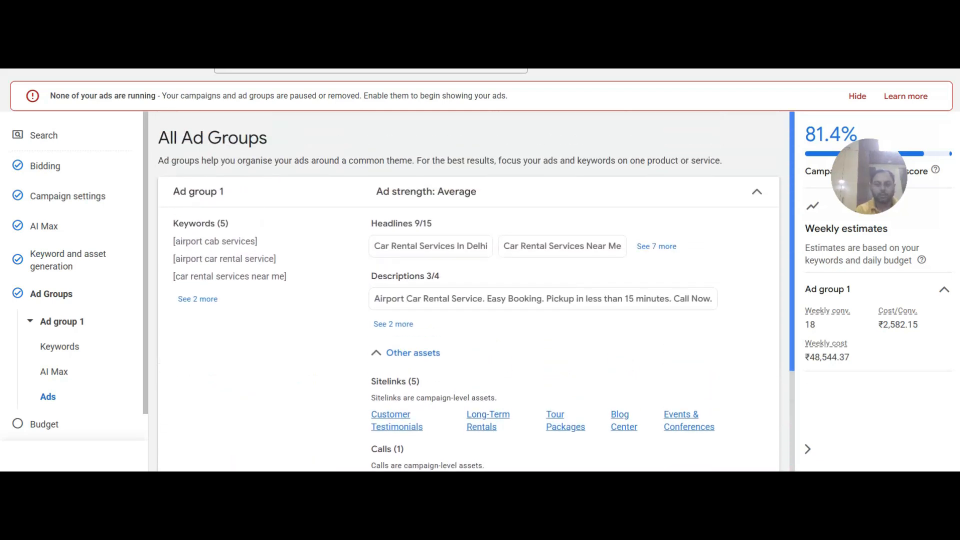
pyautogui.scroll(-2, 472, 292)
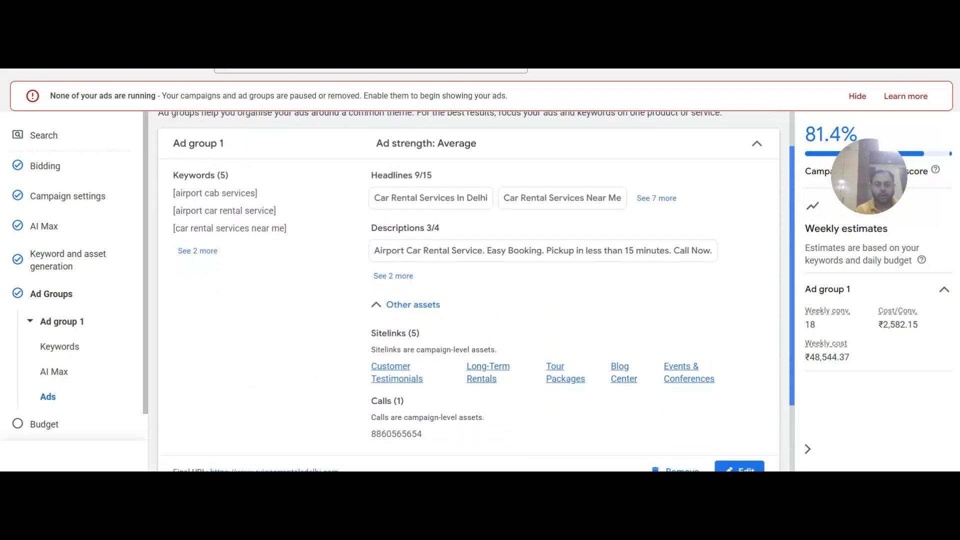
pyautogui.moveTo(792, 286); pyautogui.dragTo(791, 302)
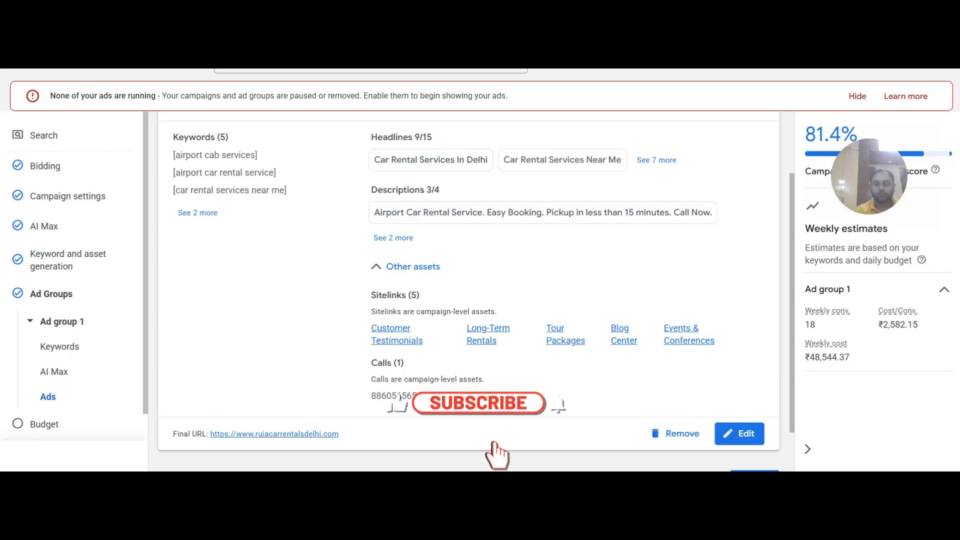
pyautogui.scroll(-1, 472, 291)
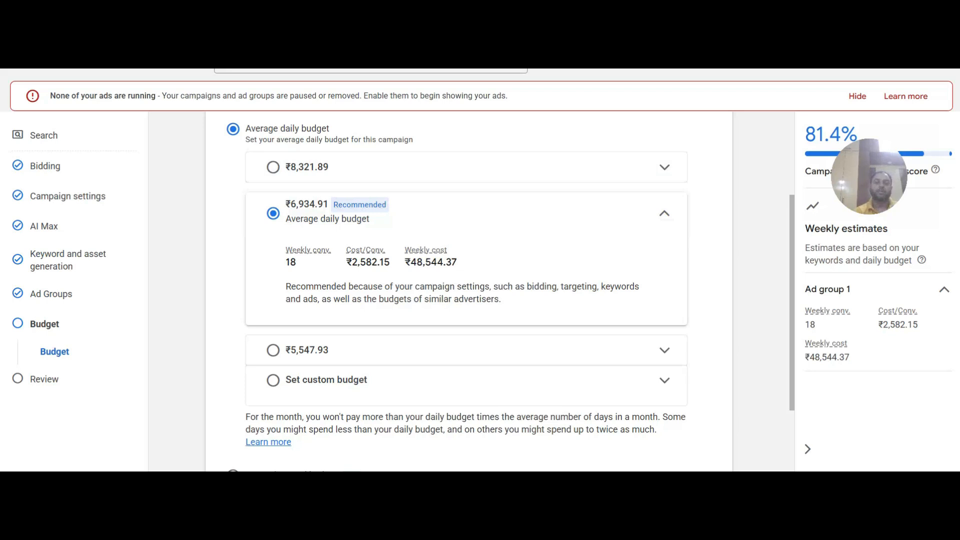
# - Set a custom average daily budget of ₹200 for the campaign and continue to the campaign review
pyautogui.scroll(-3, 468, 290)
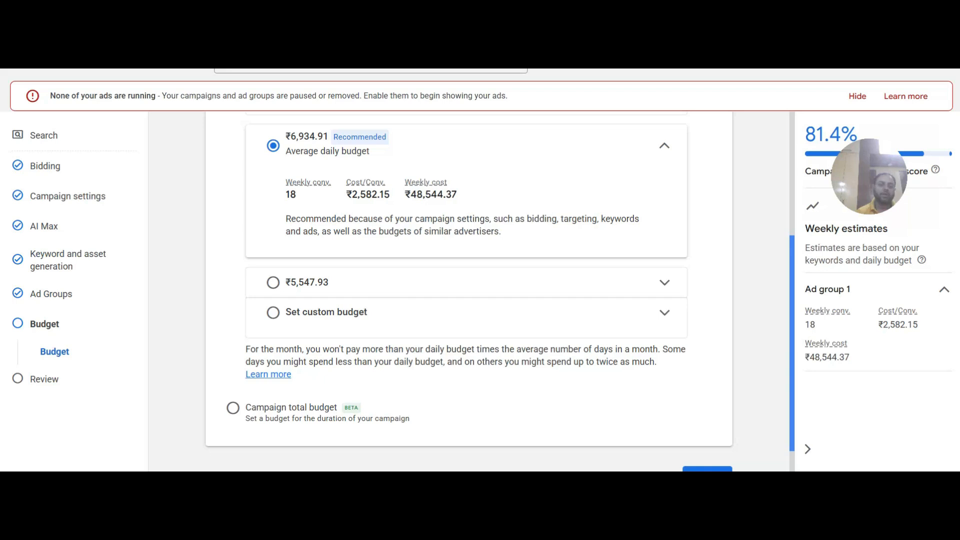
pyautogui.click(326, 312)
pyautogui.moveTo(338, 257); pyautogui.dragTo(301, 257)
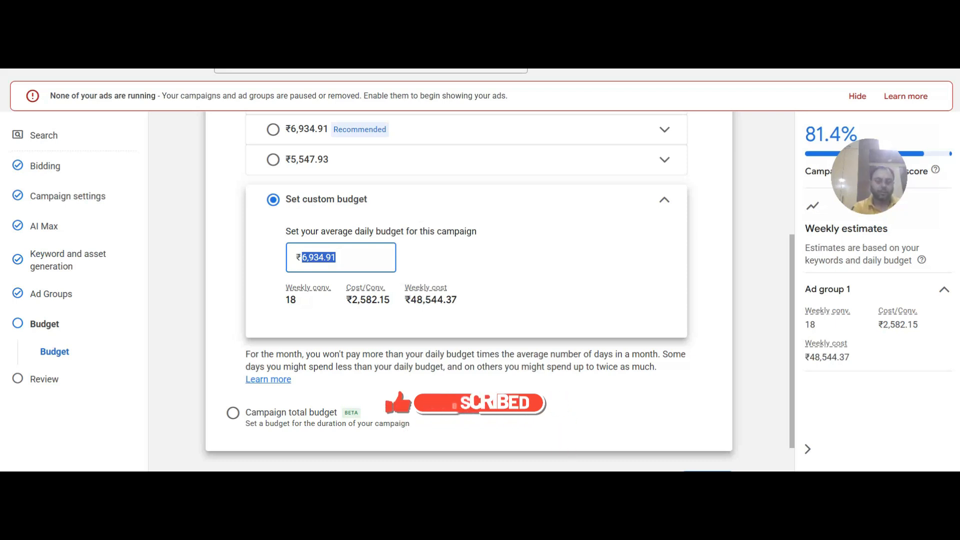
pyautogui.write('200')
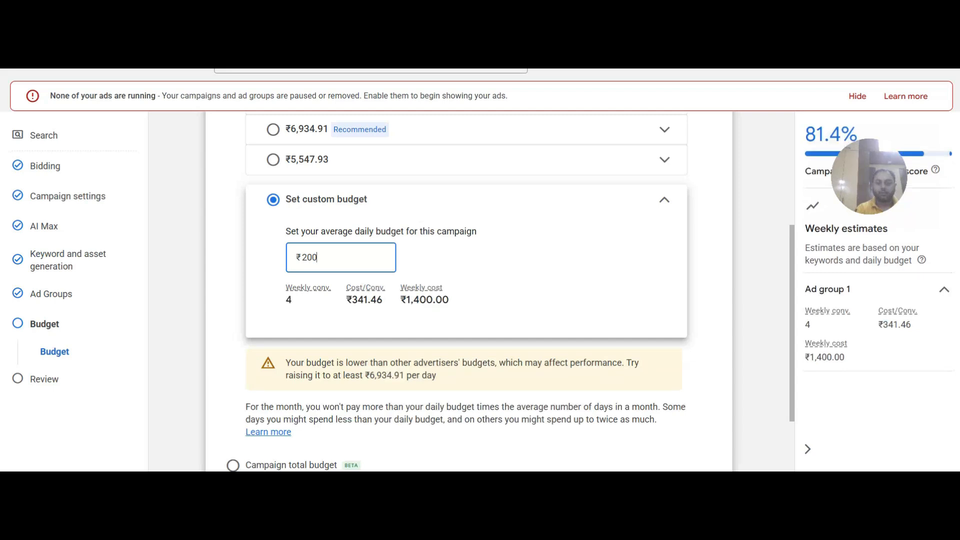
pyautogui.scroll(-2, 469, 293)
pyautogui.click(706, 442)
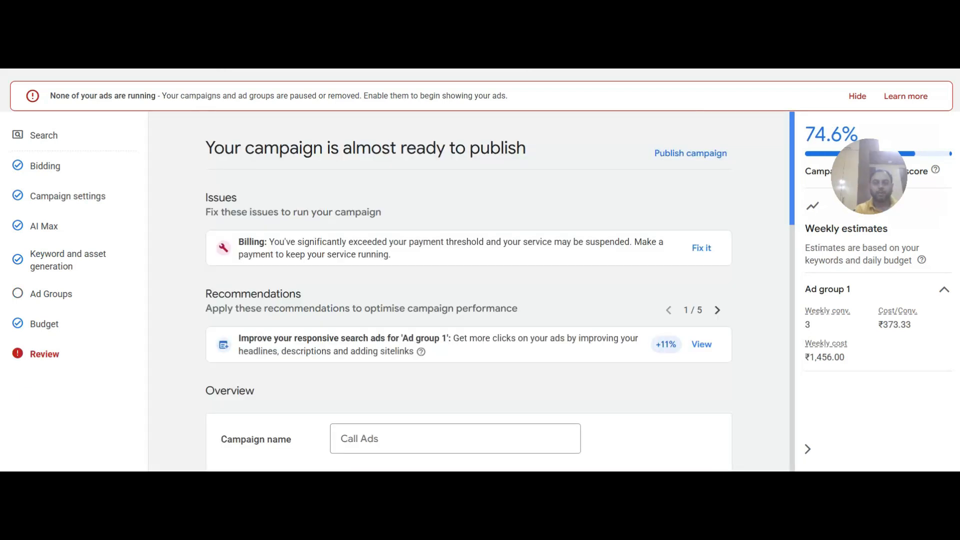
# - Review the campaign summary, including issues, overview, bidding, campaign settings, ad groups and budget
pyautogui.scroll(-18, 469, 289)
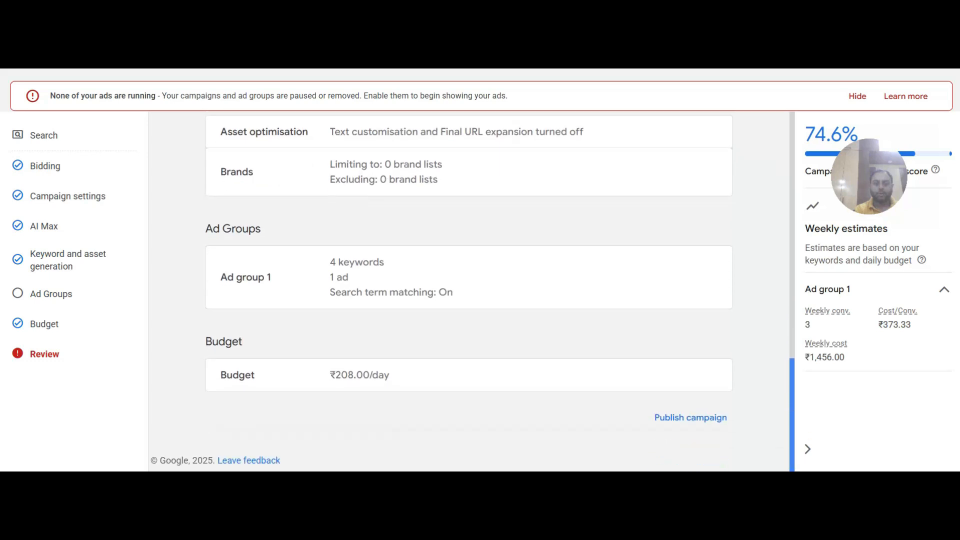
pyautogui.scroll(15, 469, 290)
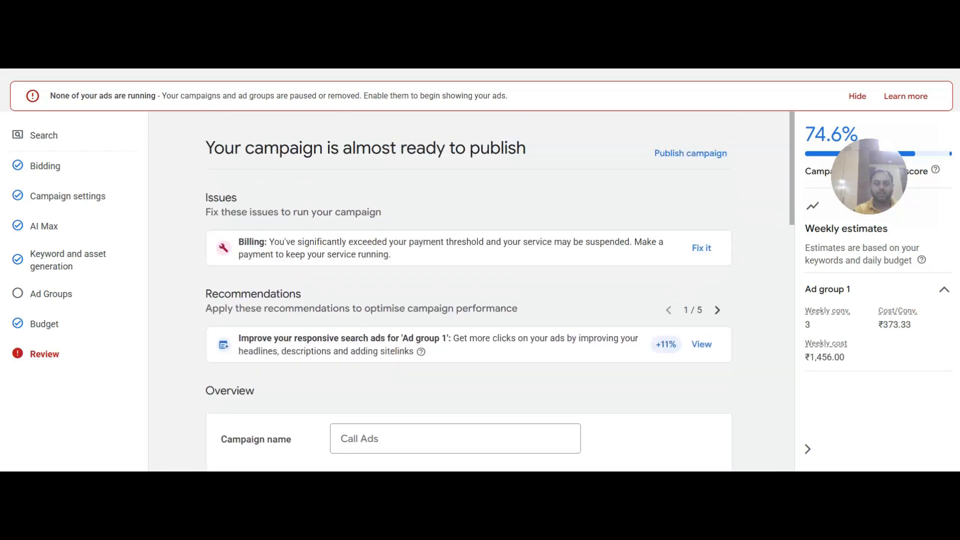
pyautogui.scroll(-1, 468, 290)
pyautogui.scroll(1, 469, 289)
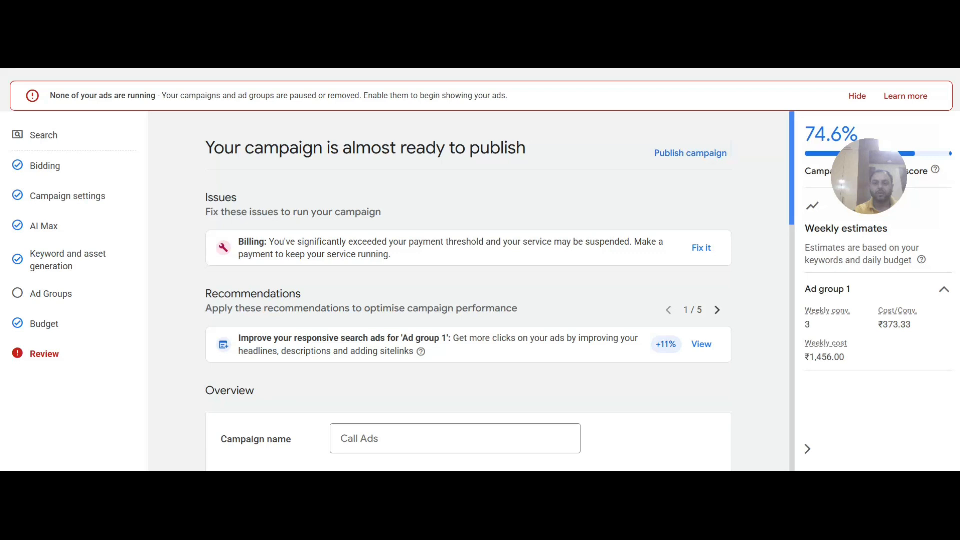
pyautogui.scroll(-5, 469, 290)
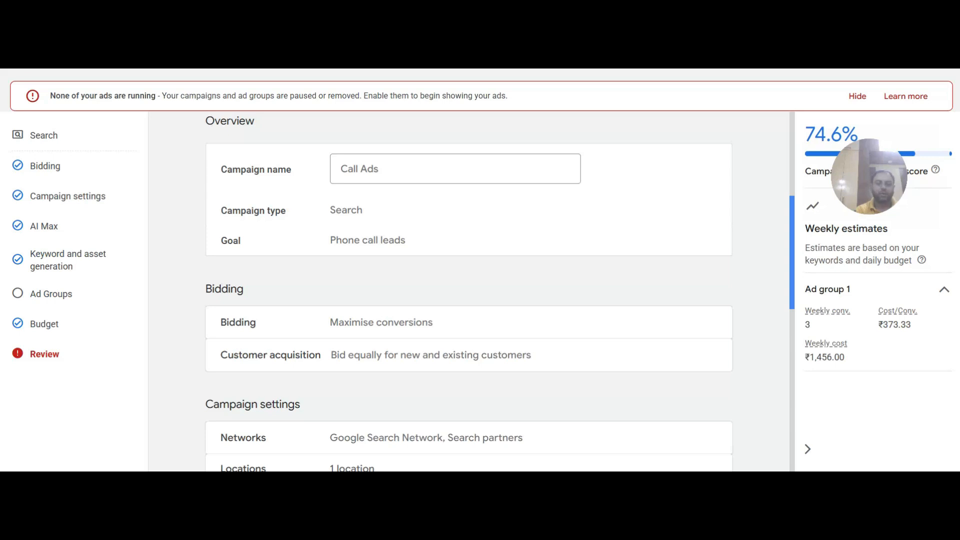
pyautogui.scroll(-2, 469, 290)
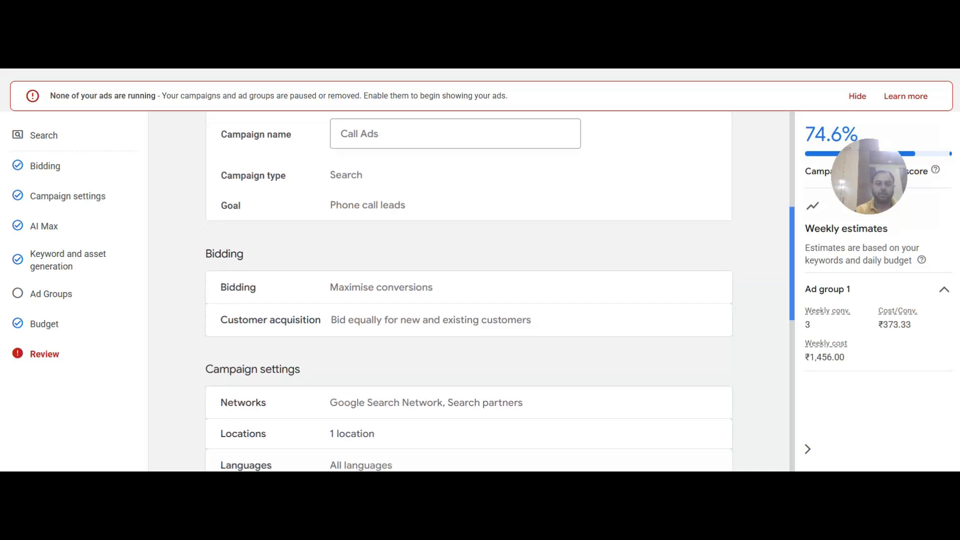
pyautogui.scroll(-1, 469, 290)
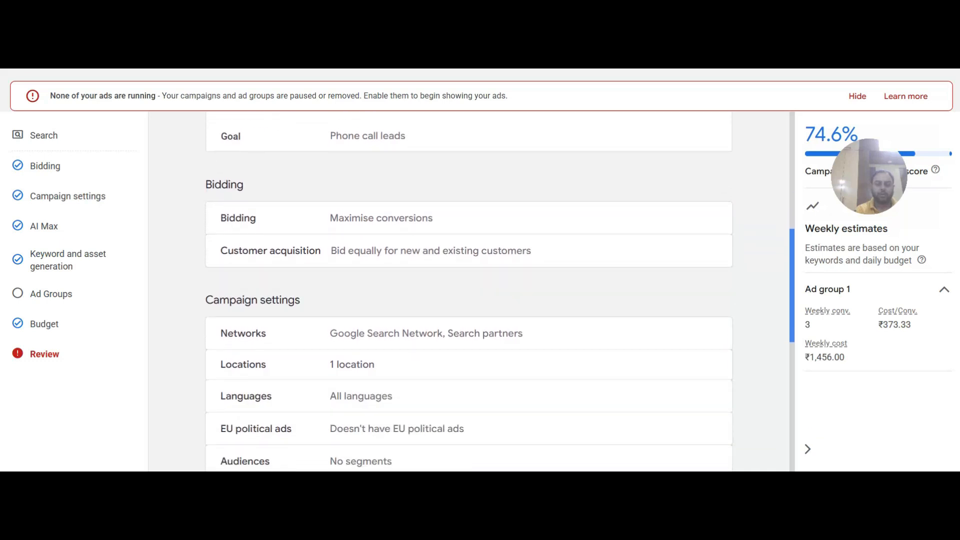
pyautogui.scroll(-1, 469, 290)
pyautogui.moveTo(792, 296); pyautogui.dragTo(792, 167)
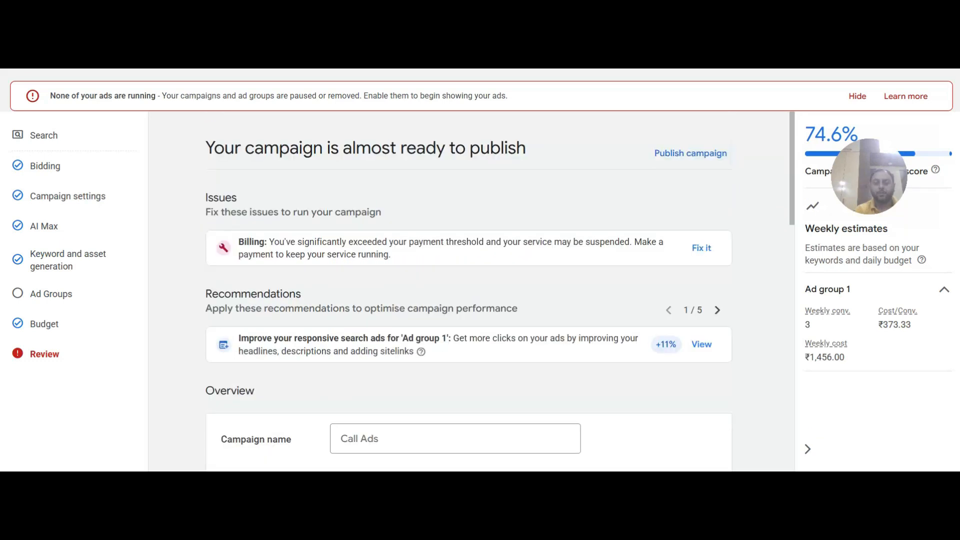